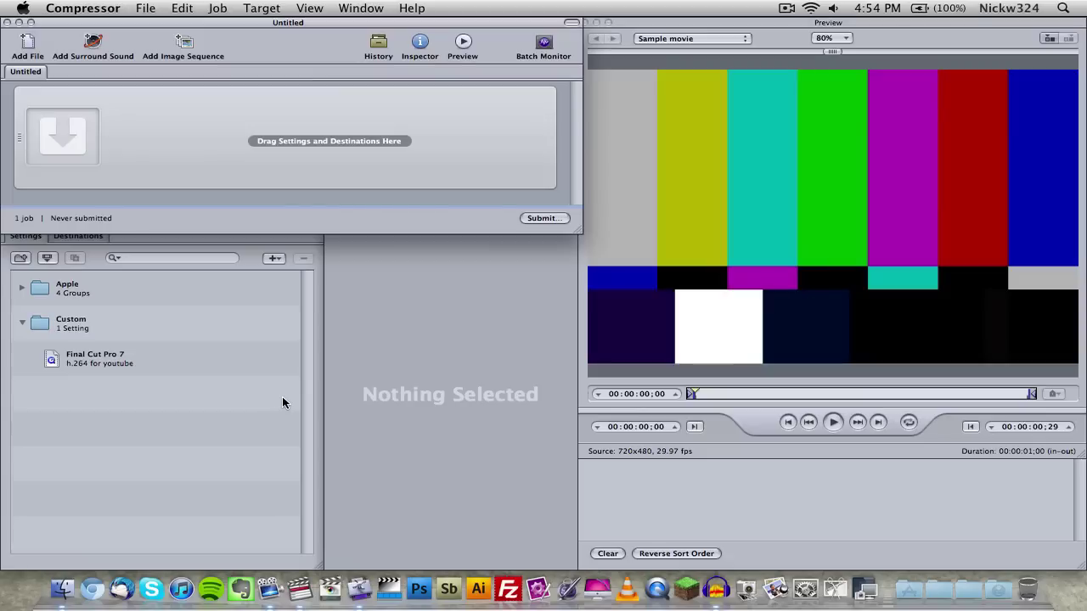
Step: Bring Final Cut Pro forward from the Dock and hide it to reveal Compressor's windows
click(298, 590)
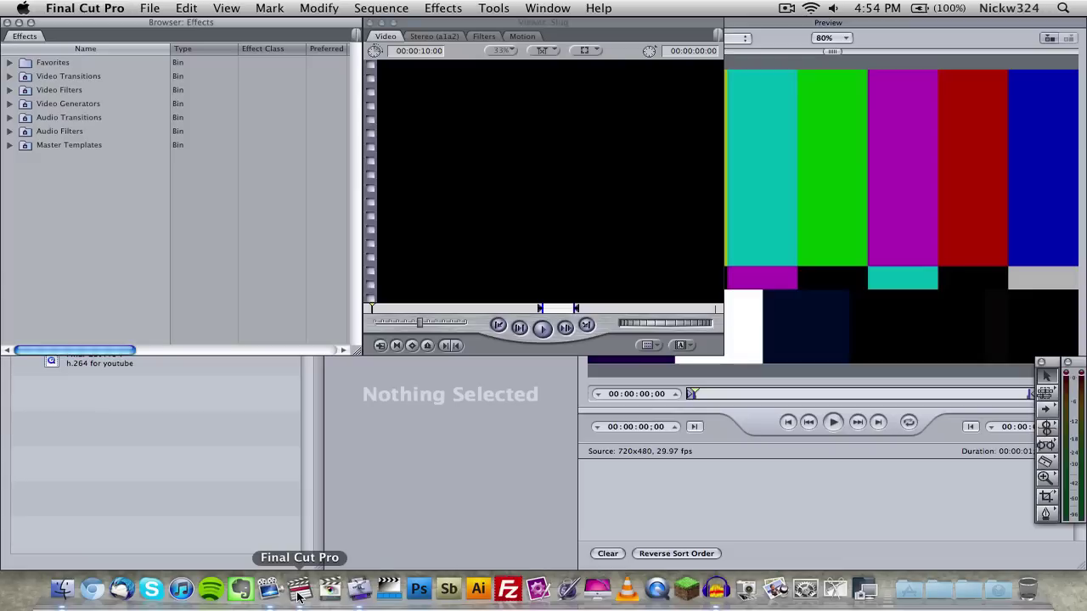
click(71, 7)
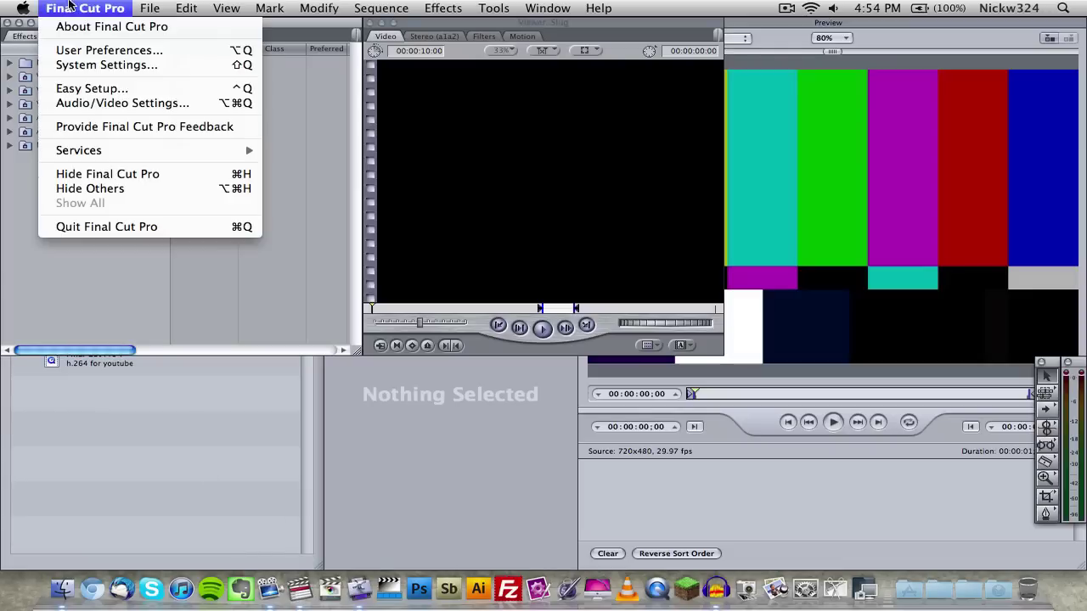
click(114, 175)
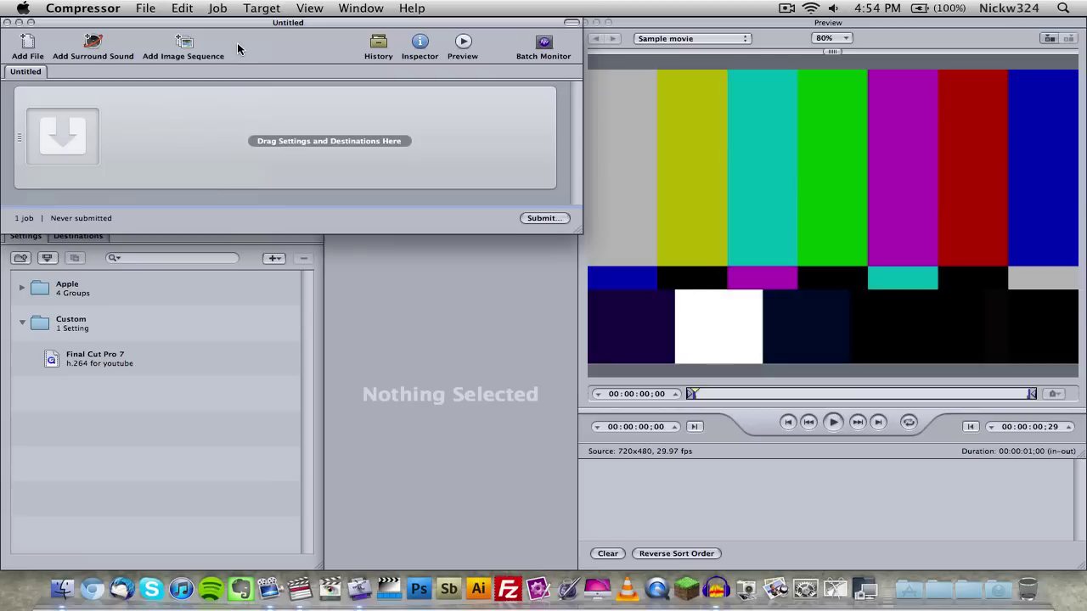
Step: Add a new QuickTime Movie preset to the Custom settings group
click(227, 400)
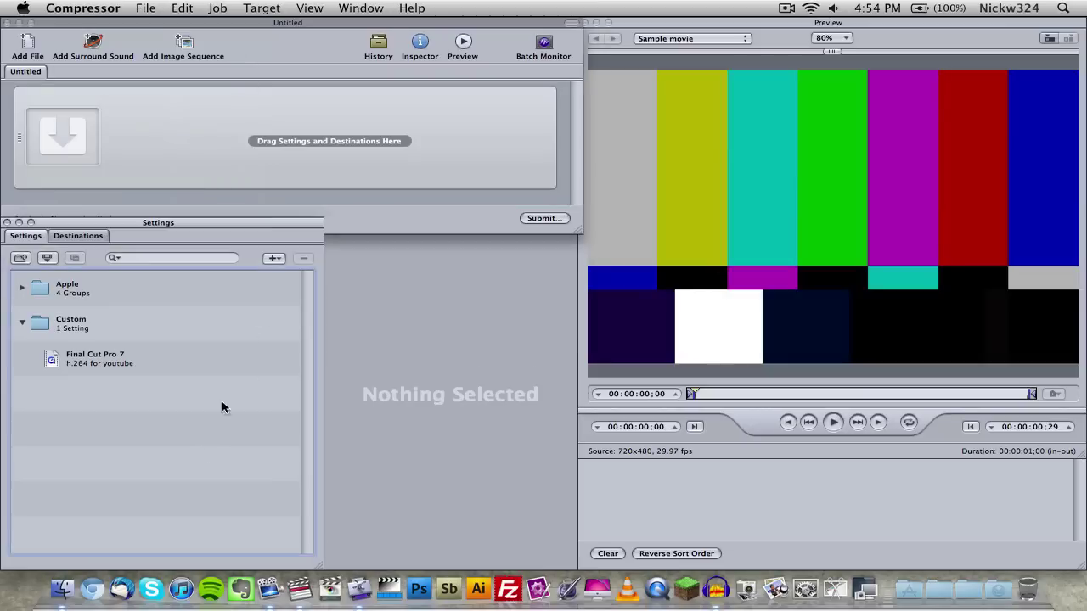
click(273, 258)
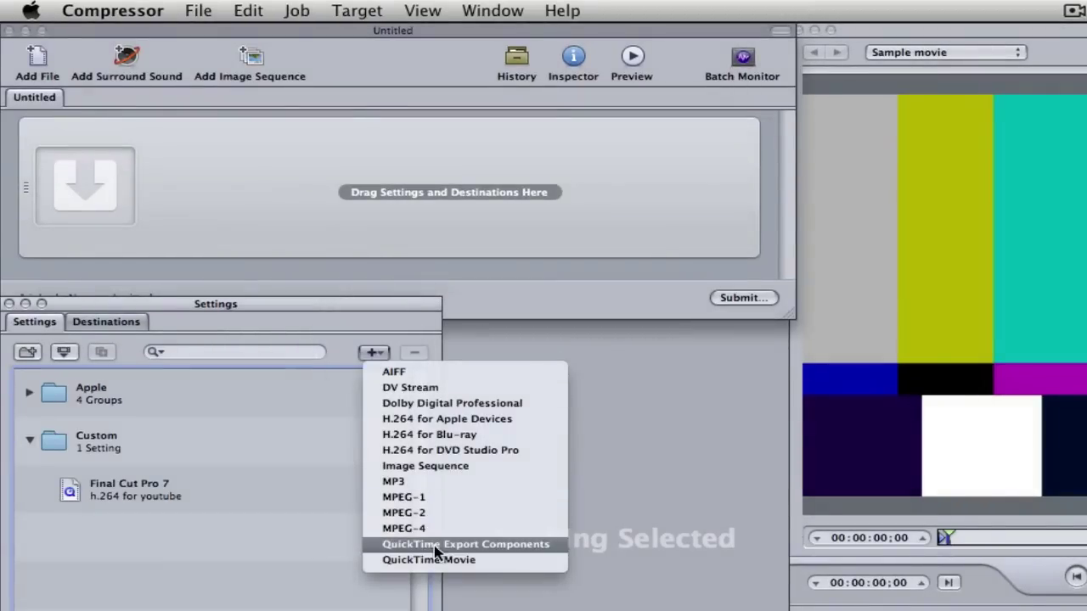
click(431, 560)
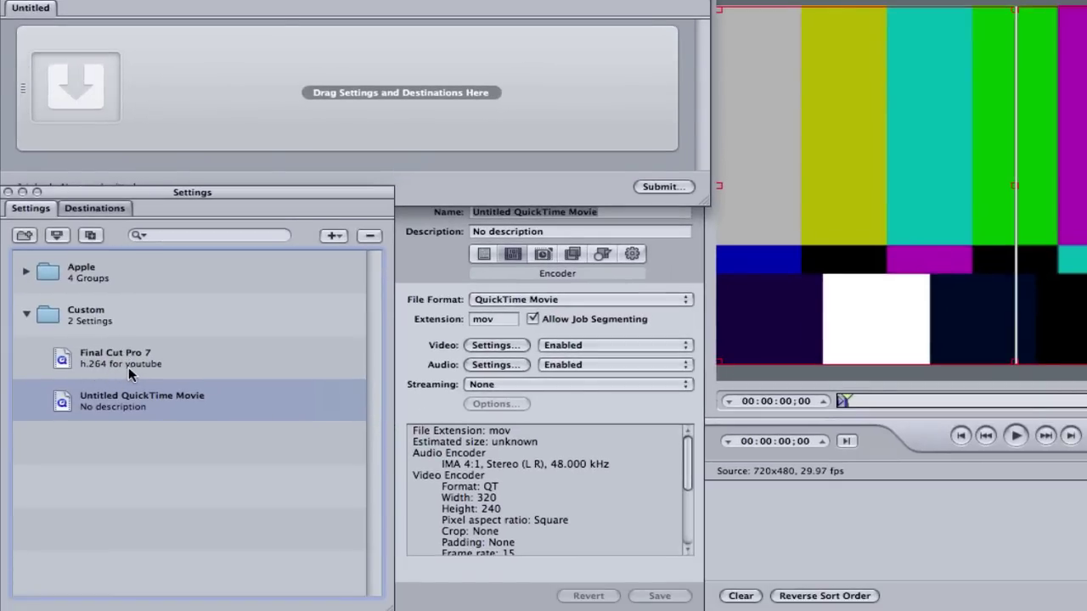
Step: Name the preset '720p h.264' and give it the description 'HD For Youtube'
click(440, 257)
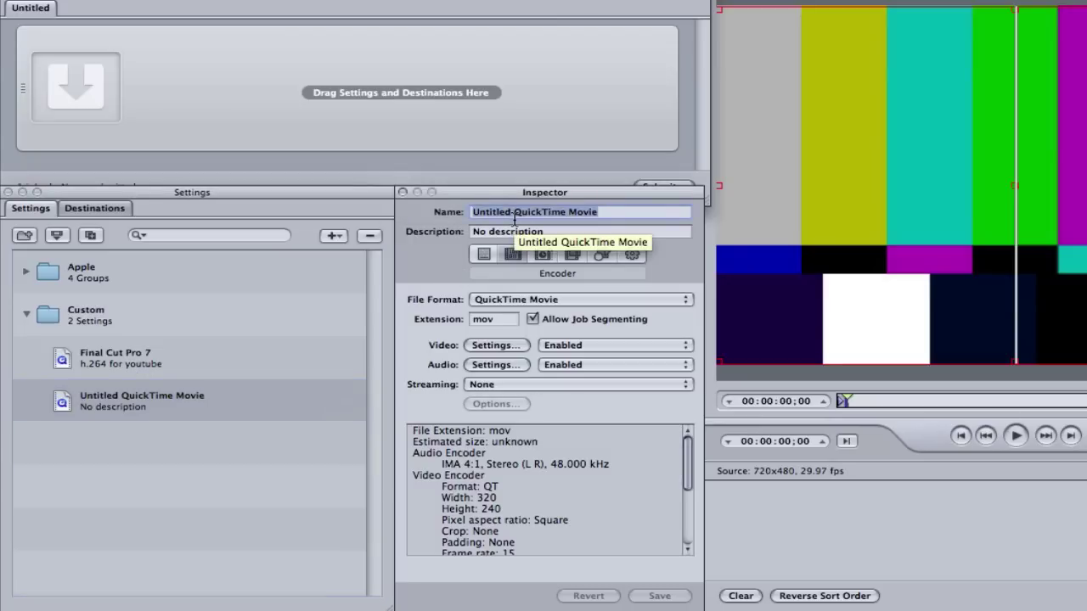
text(720p)
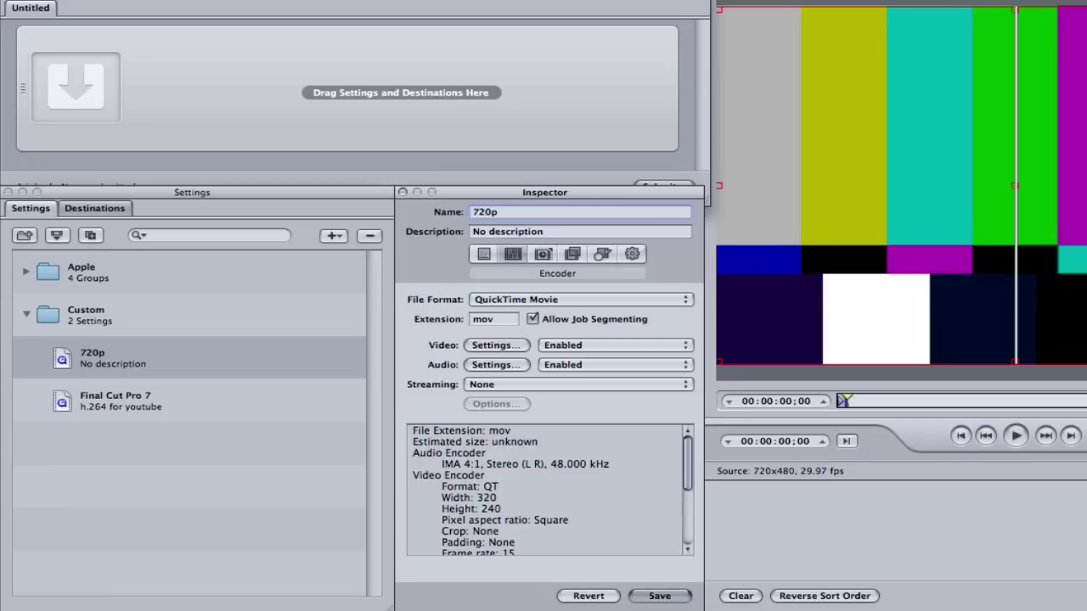
text( h.264)
triple_click(519, 232)
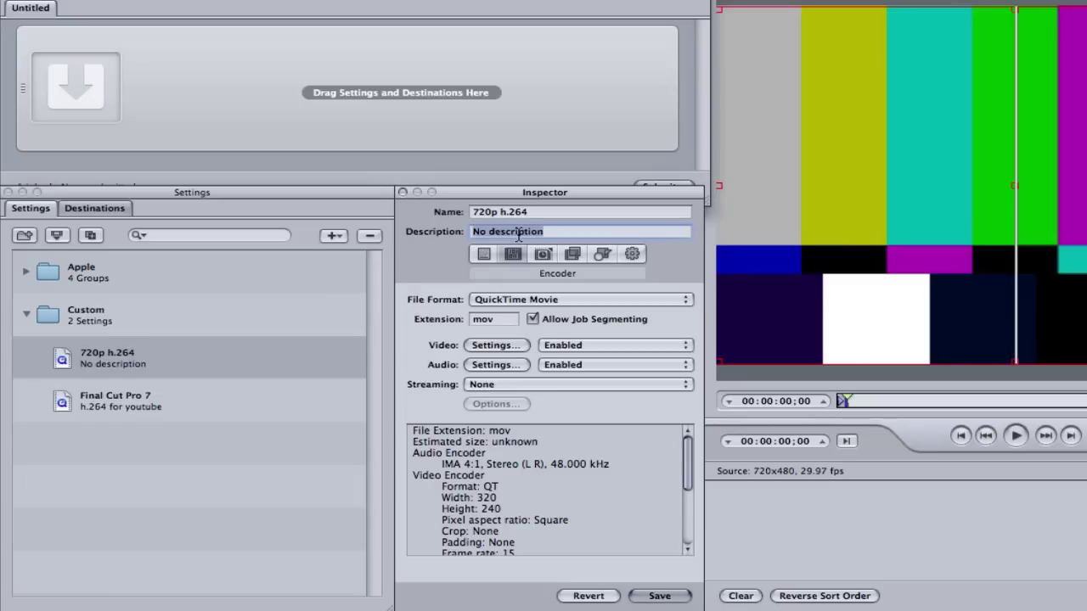
text(HD )
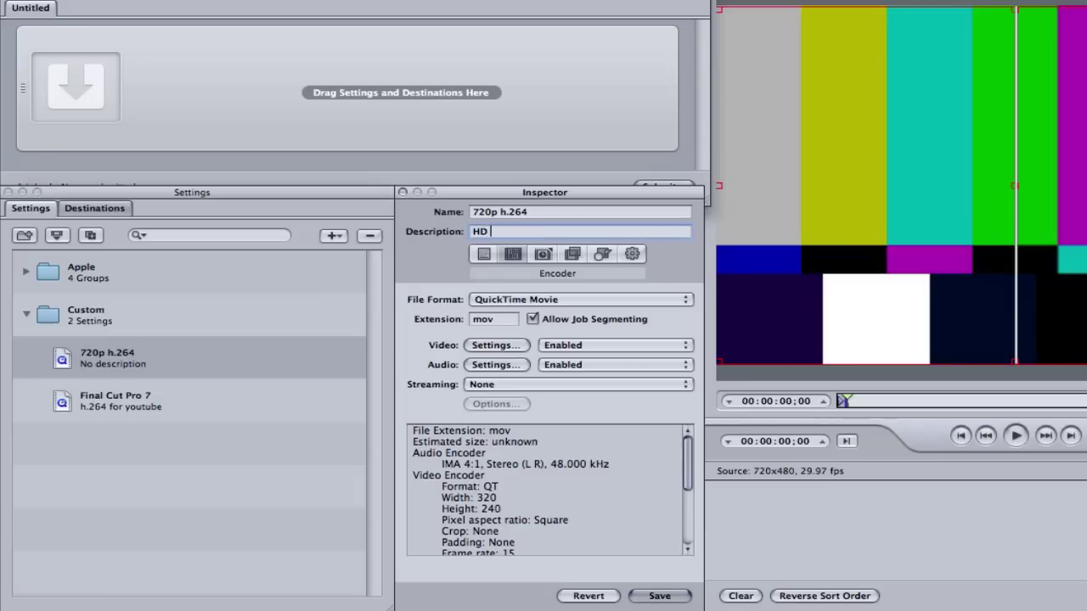
text(For You)
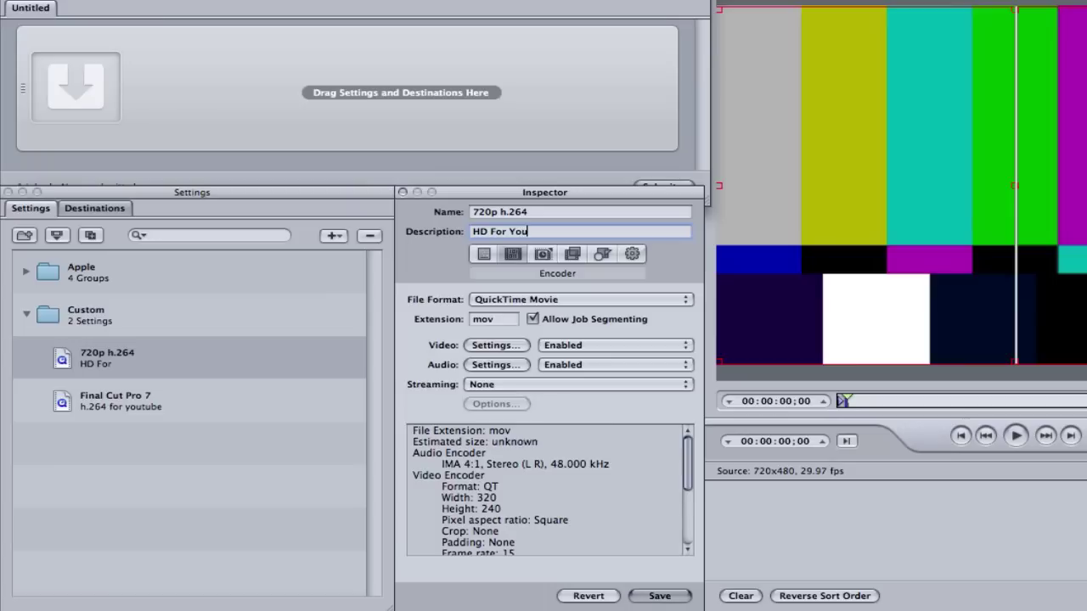
text(tube)
Step: Set the preset's video compression to H.264 at 30 fps, restricted to 8000 kbits/sec
click(506, 346)
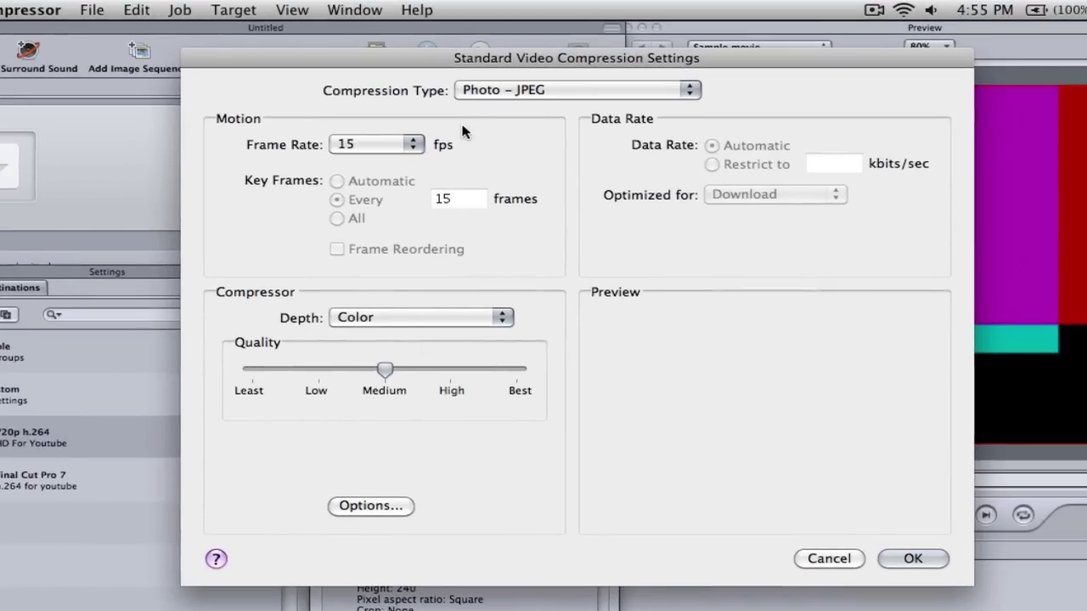
click(473, 85)
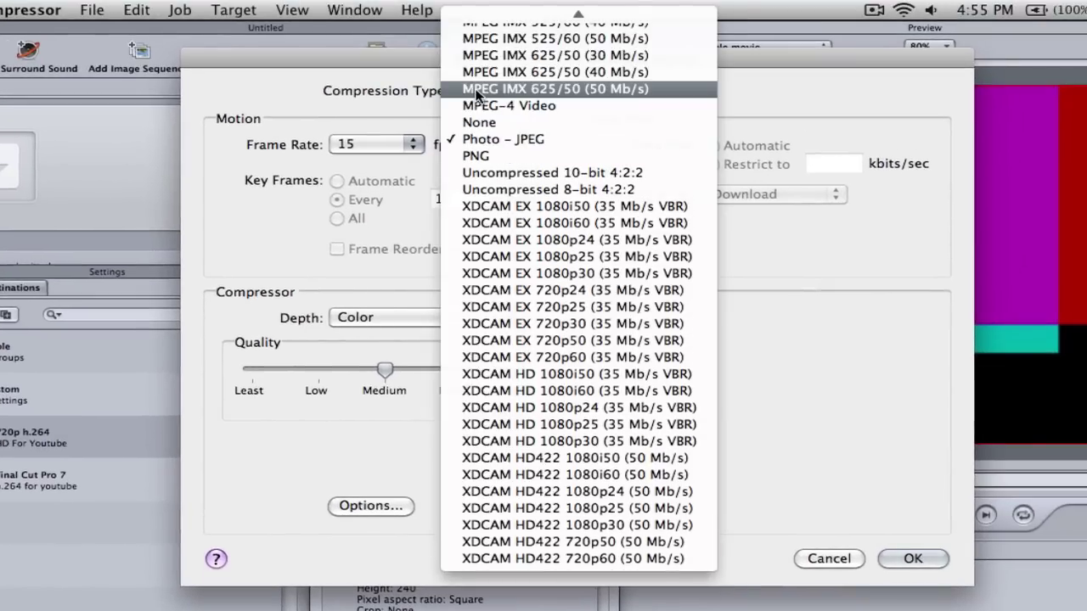
scroll(475, 95, up, 10)
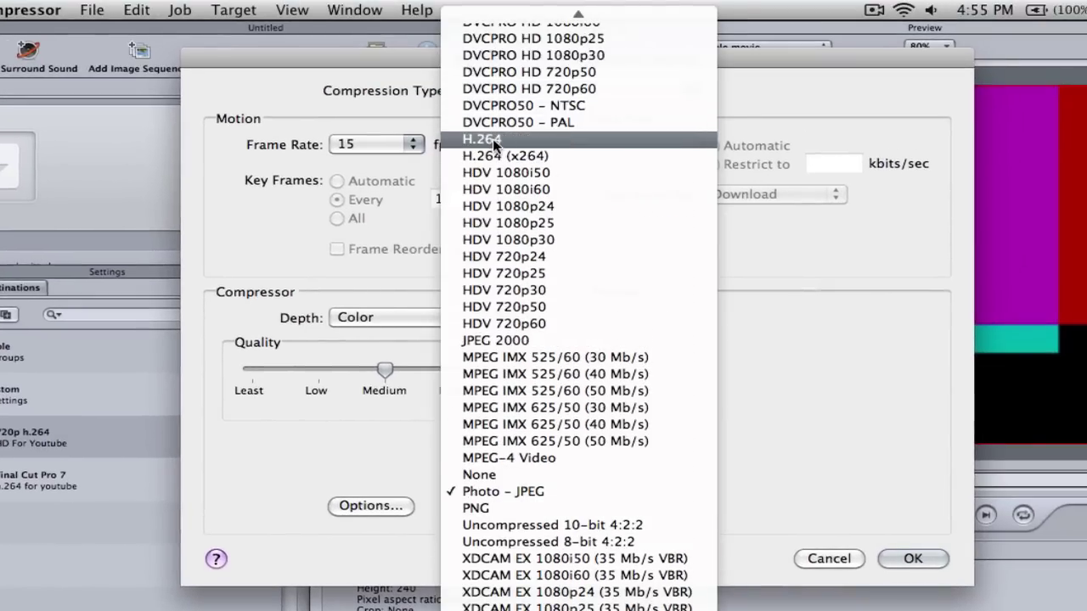
click(493, 139)
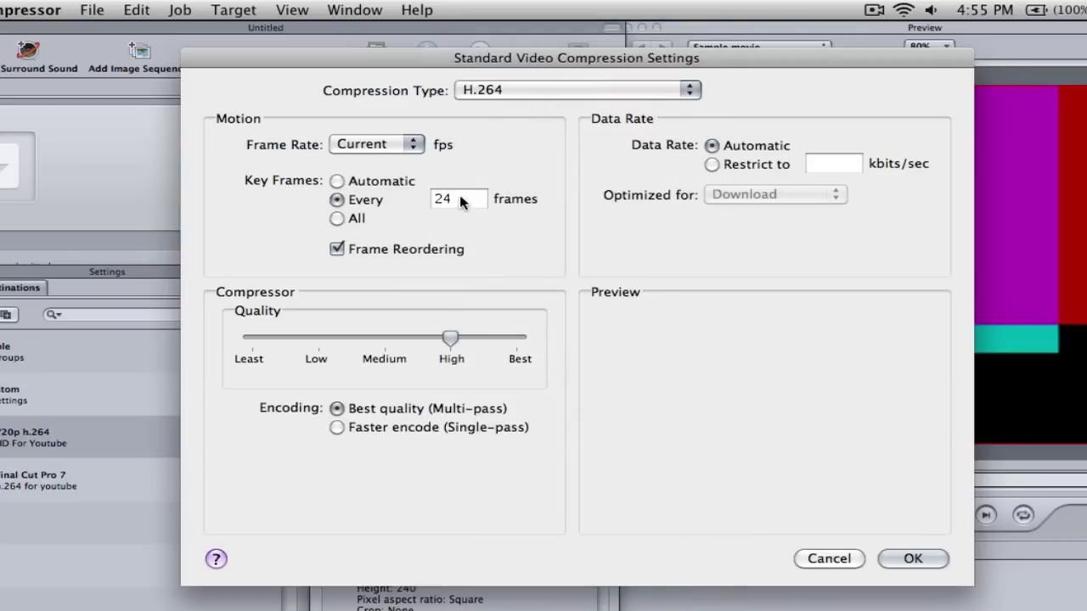
click(370, 143)
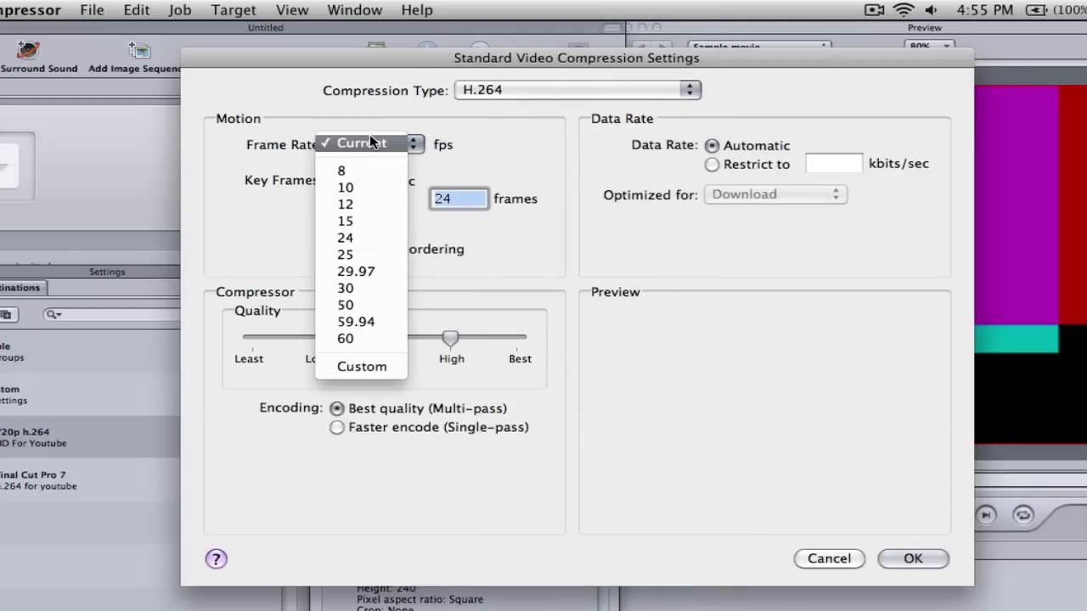
click(356, 285)
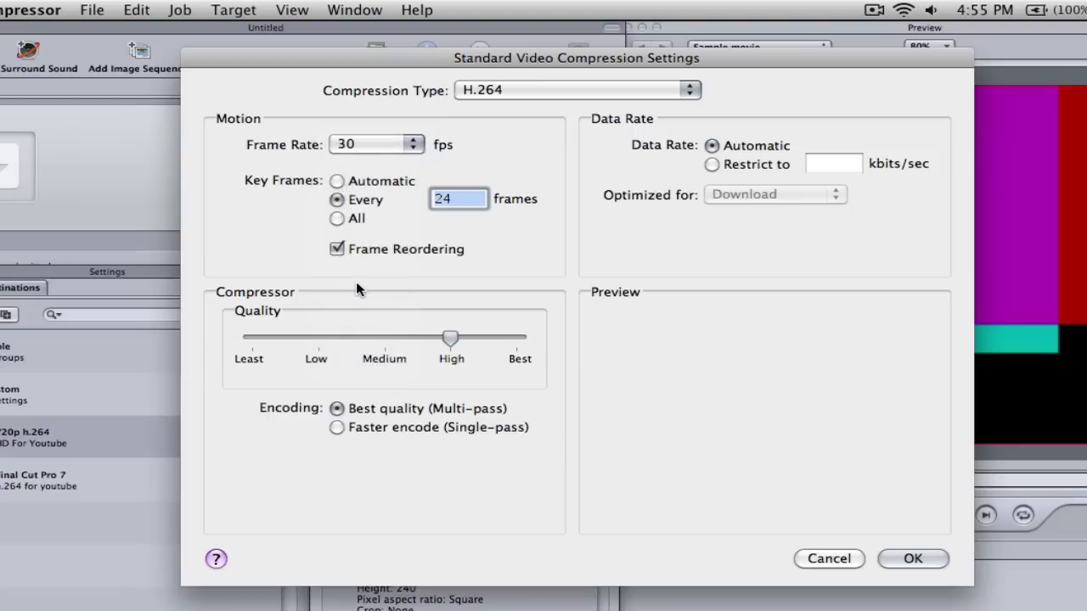
click(736, 167)
text(8000)
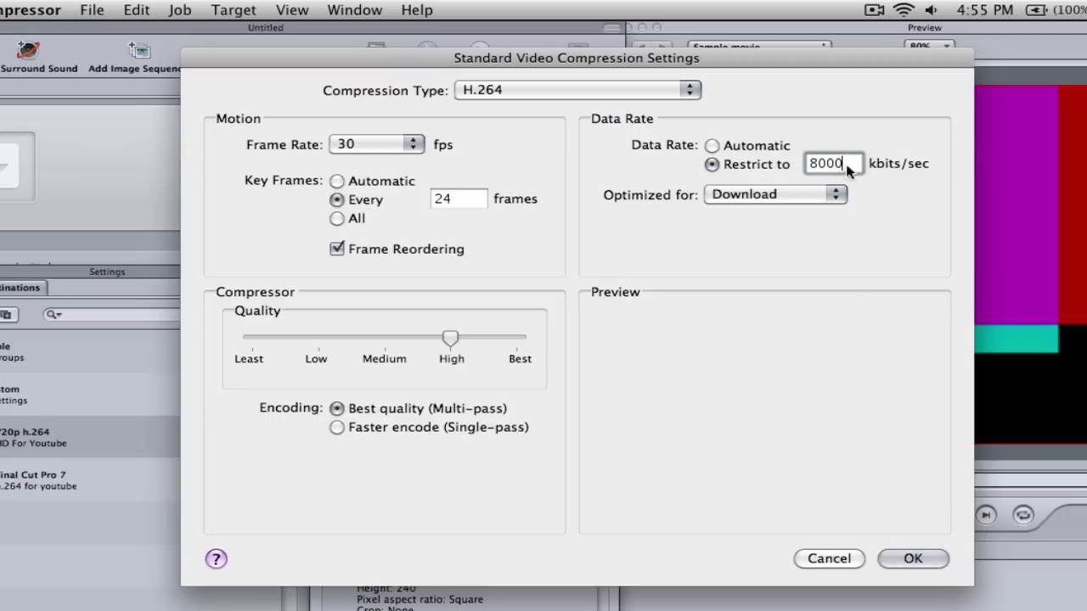
Step: Confirm the video settings, then set audio to AAC, 44.100 kHz, Best quality, 256 kbps
click(910, 559)
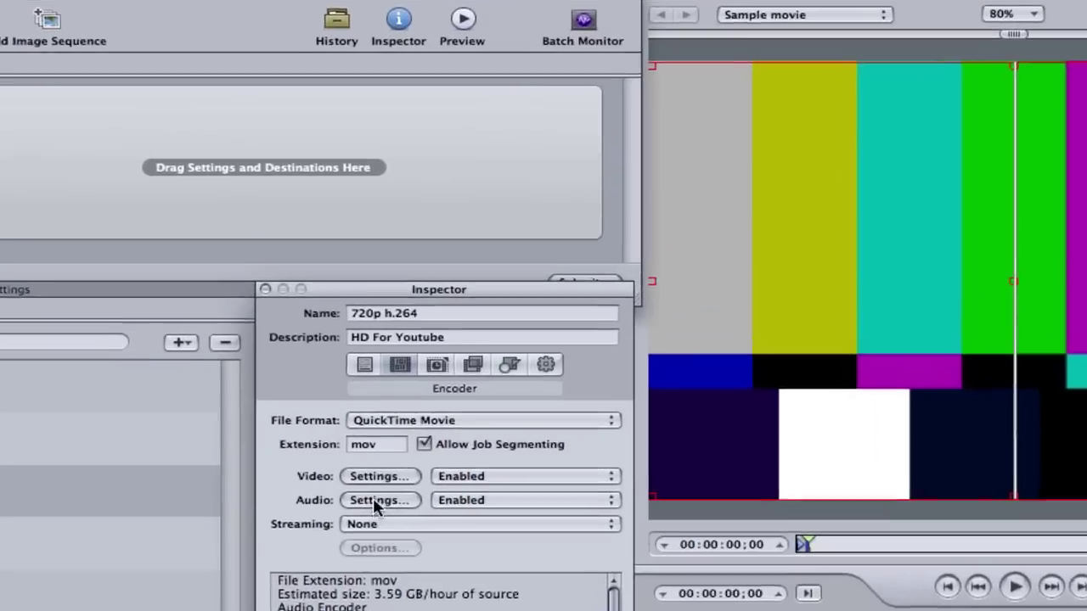
click(411, 444)
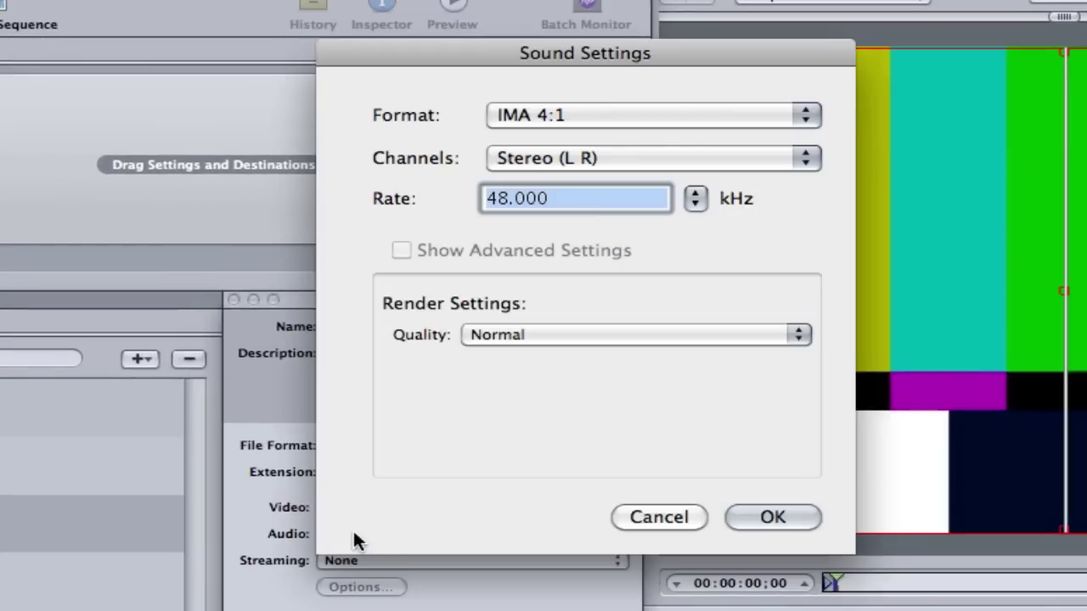
click(585, 113)
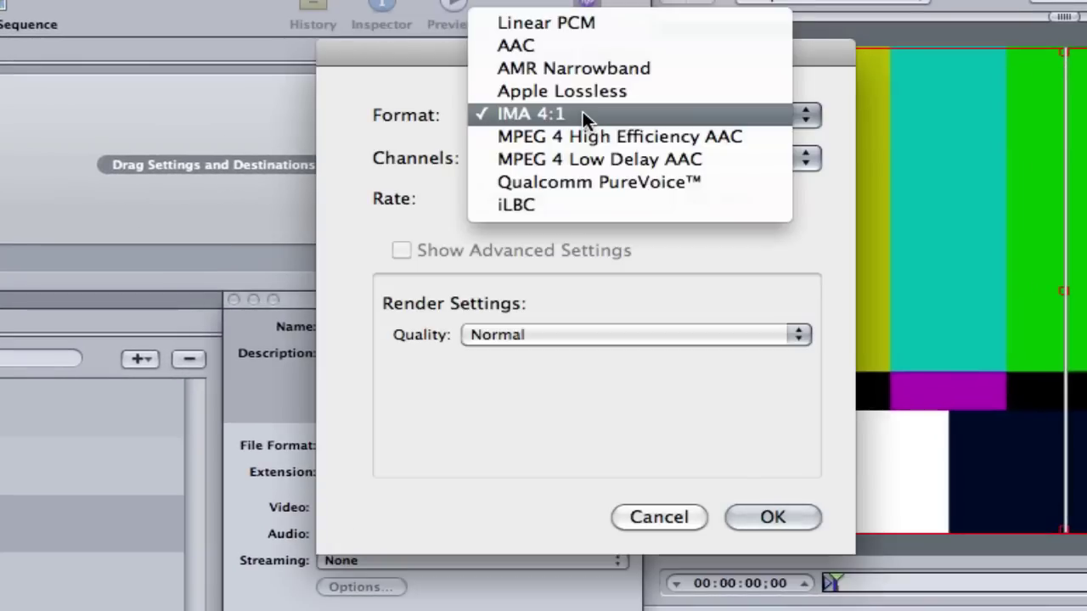
click(543, 45)
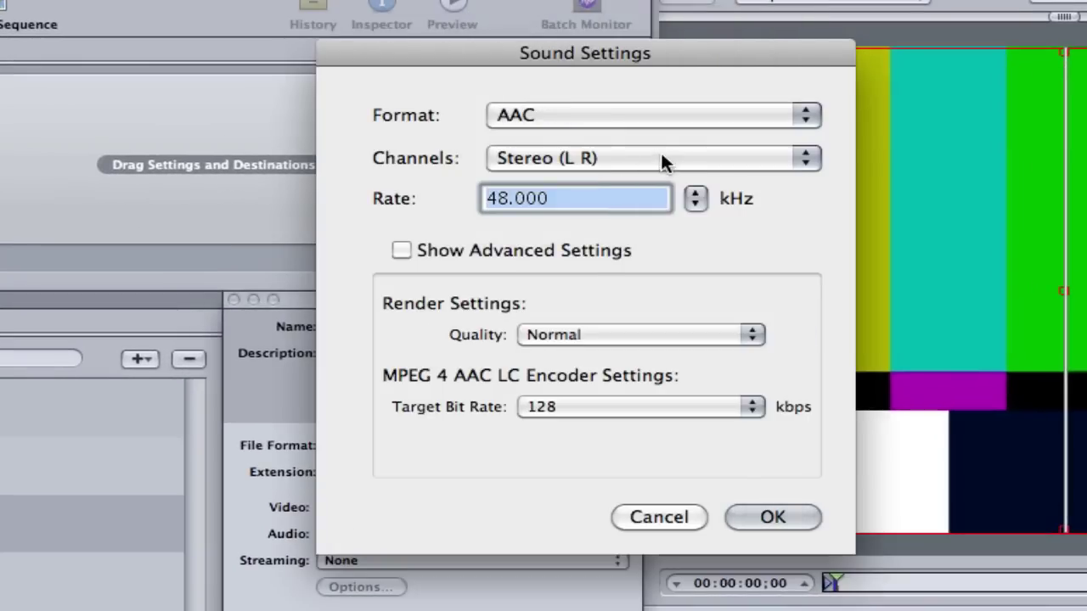
click(696, 192)
click(705, 176)
click(582, 334)
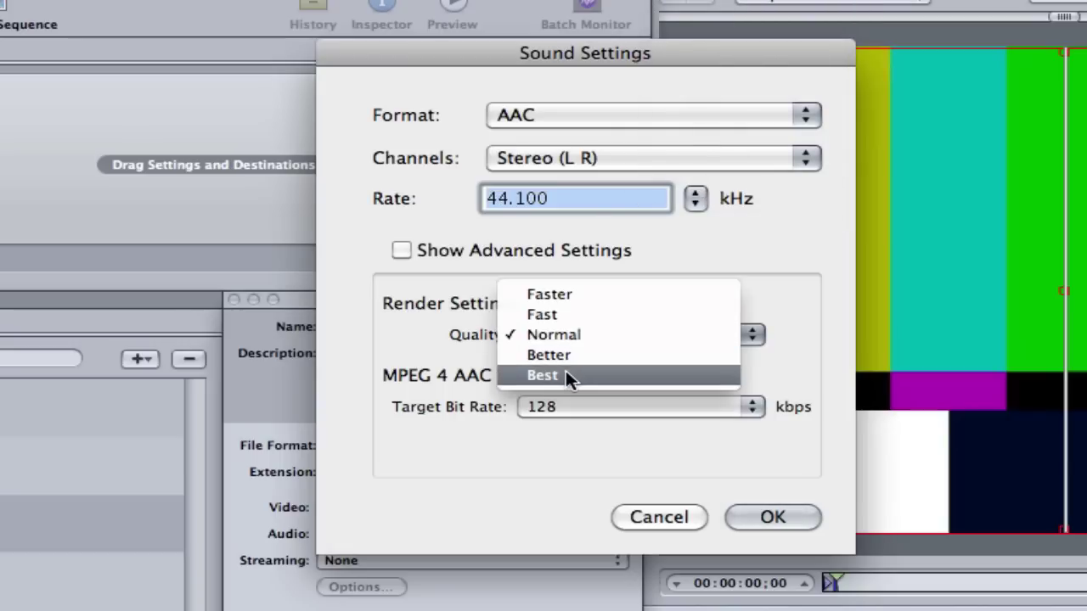
click(565, 374)
click(560, 406)
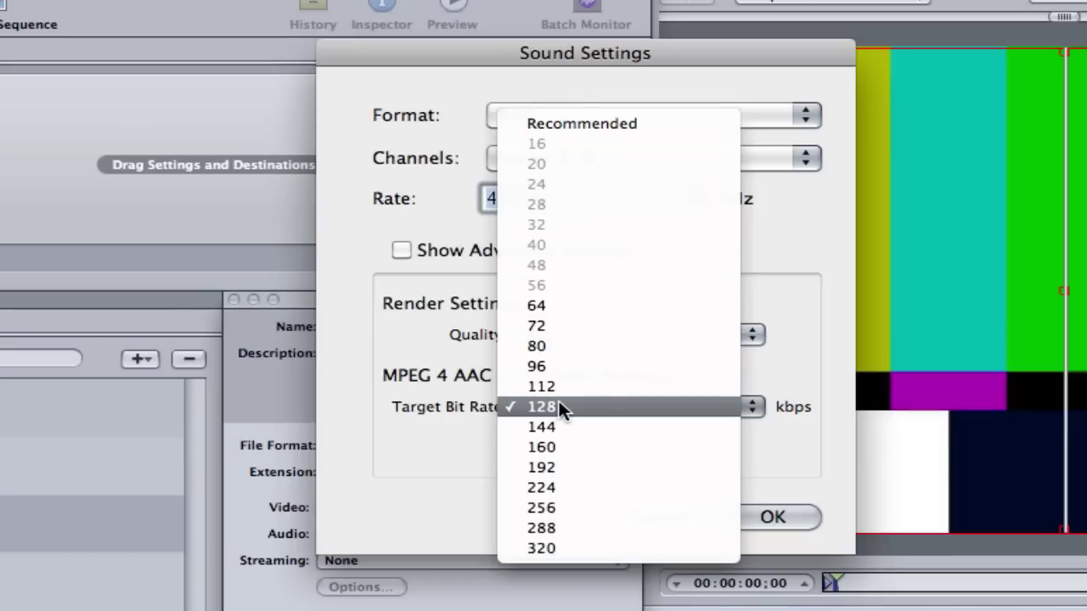
click(563, 507)
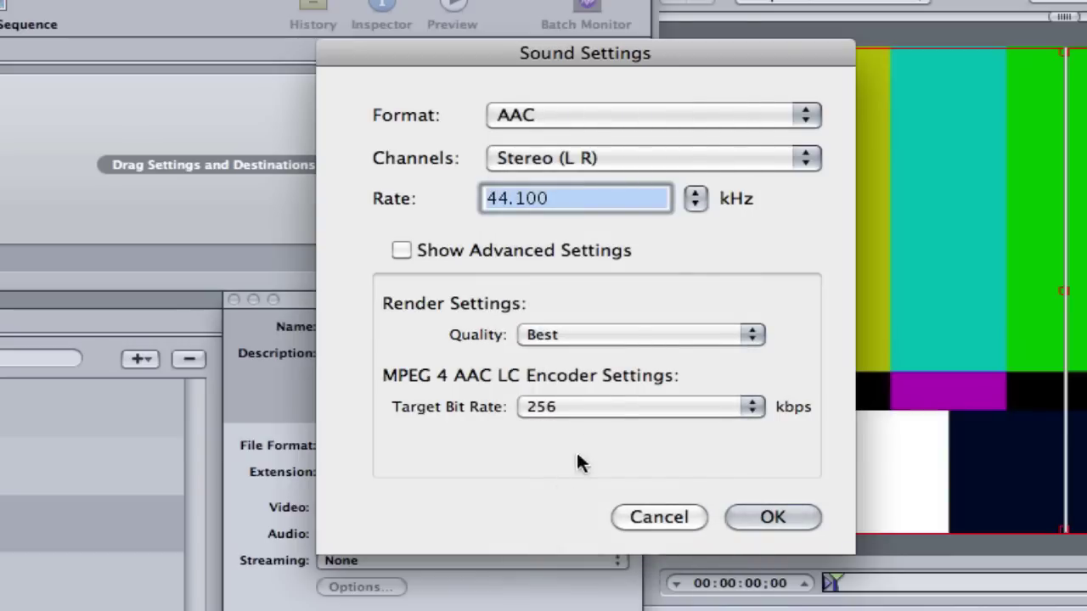
click(773, 518)
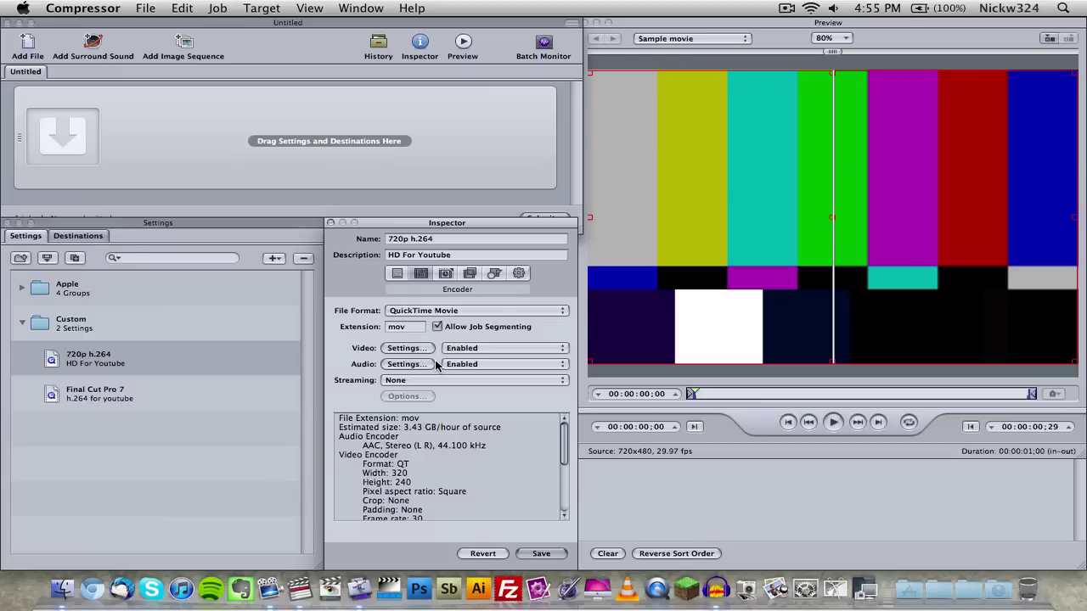
Step: Set the 720p h.264 preset's Geometry frame size to 1280x720 and save the preset
click(469, 273)
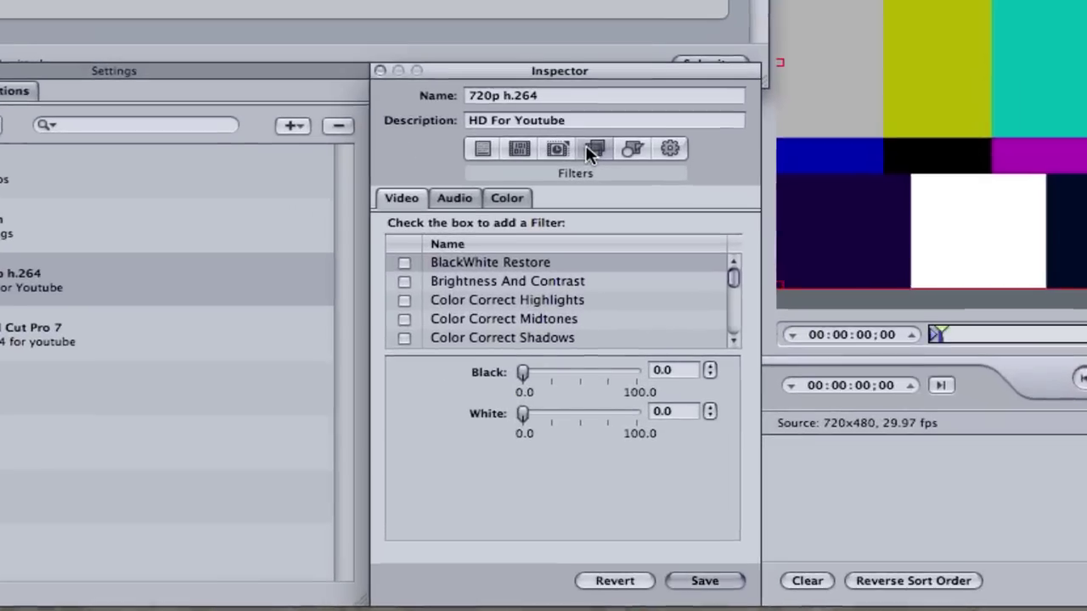
click(632, 139)
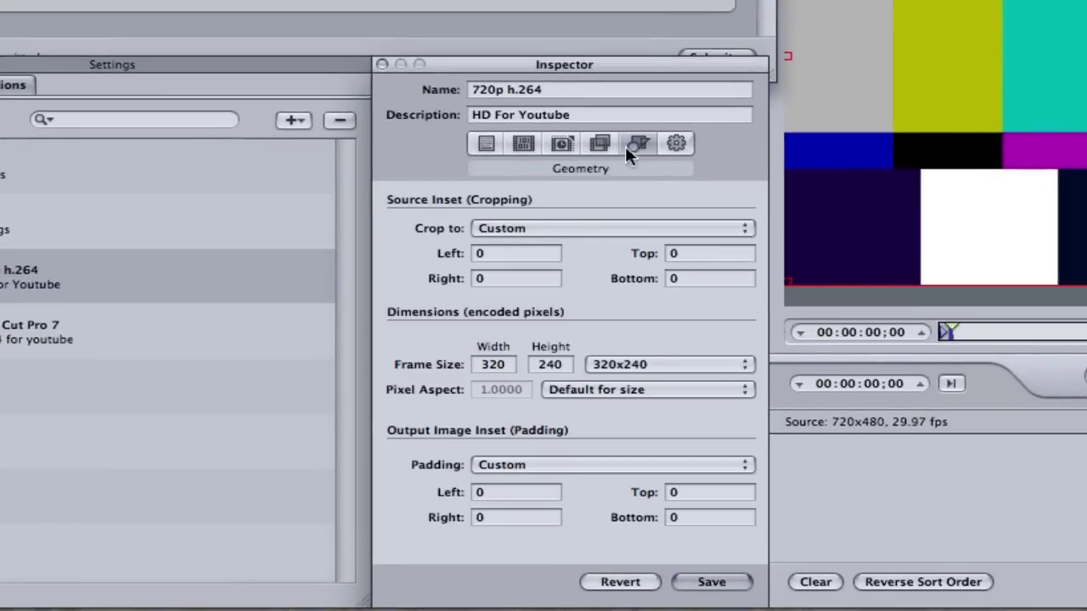
click(615, 365)
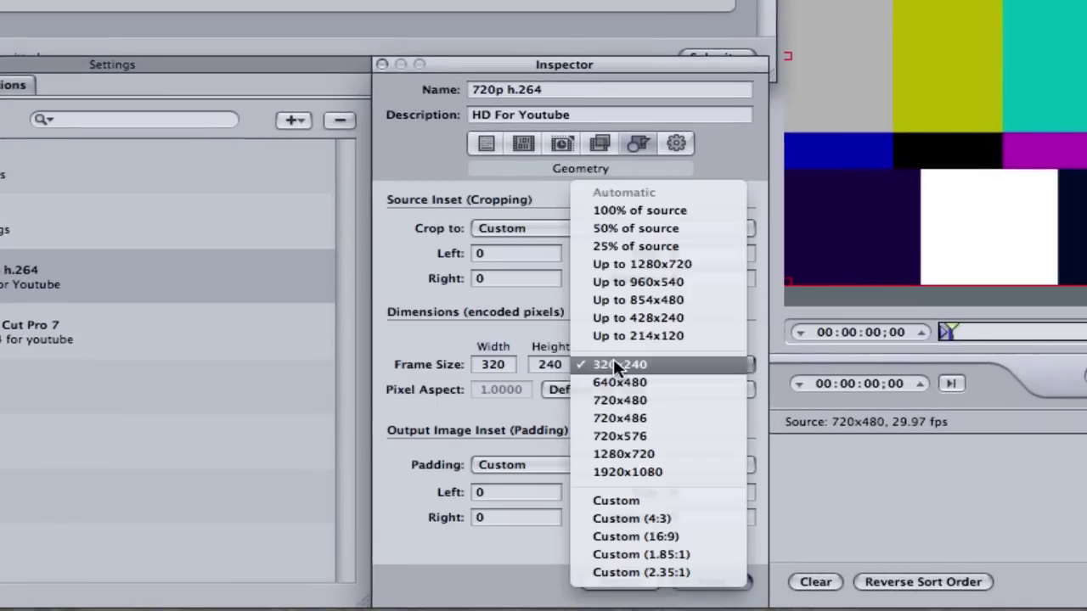
click(625, 457)
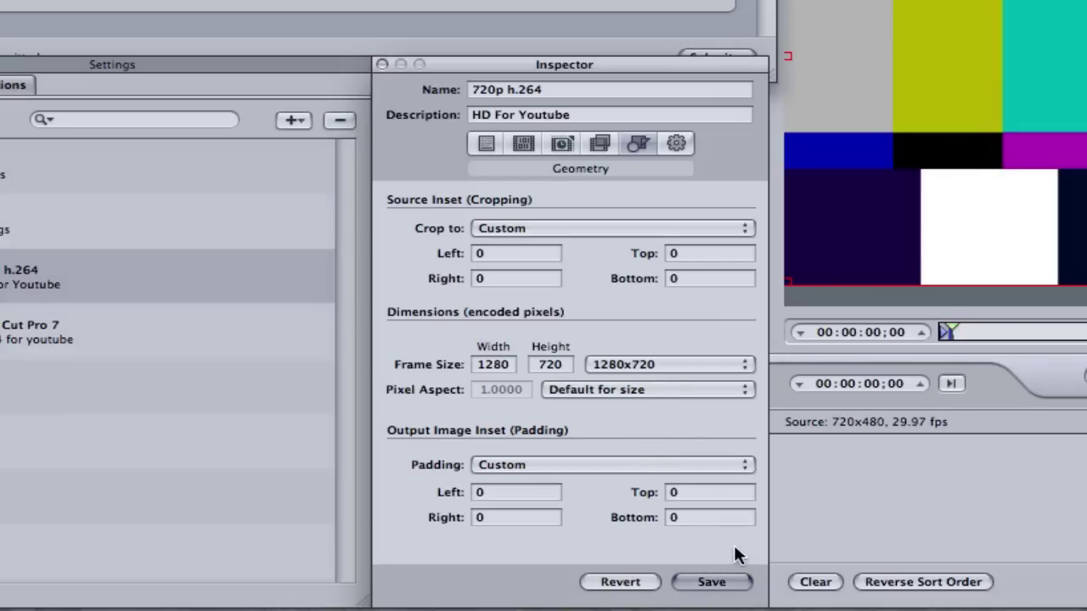
click(729, 582)
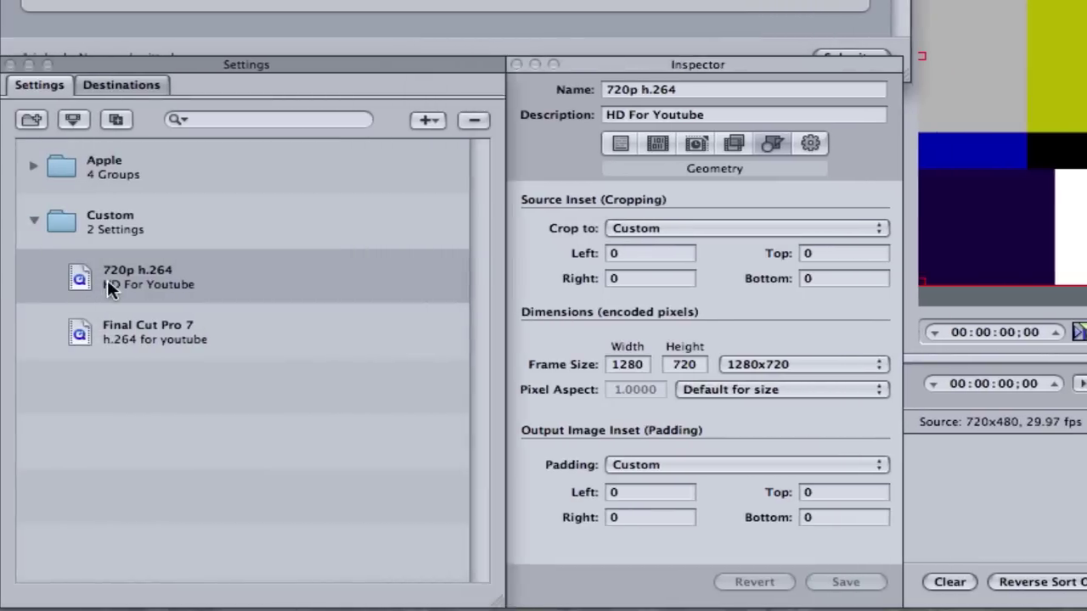
click(131, 280)
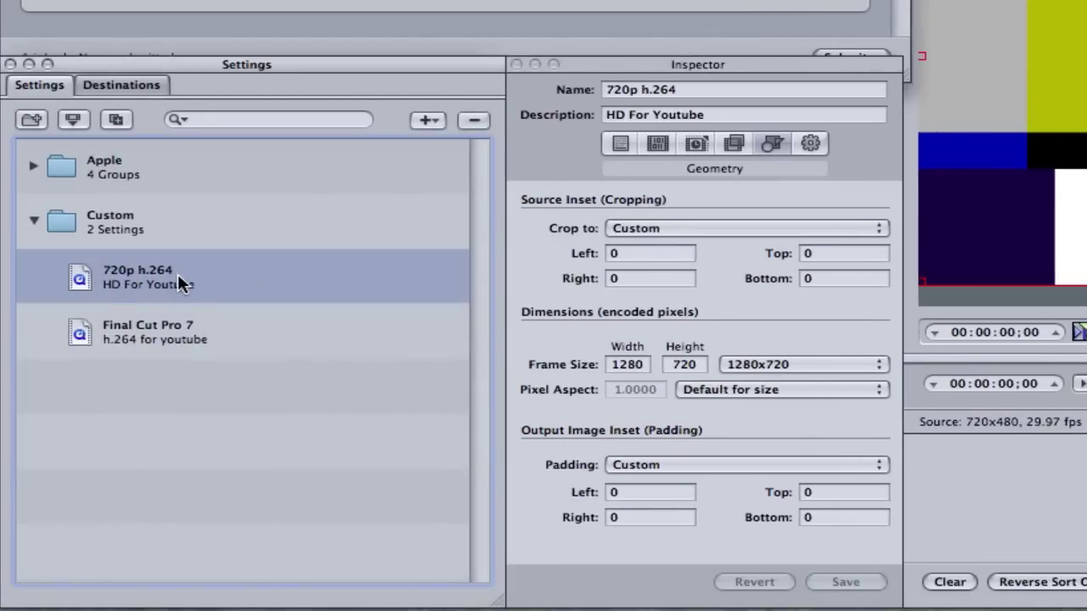
Step: Hide Compressor and open Movies > applepc98 > Doodle cam review in Finder
click(75, 9)
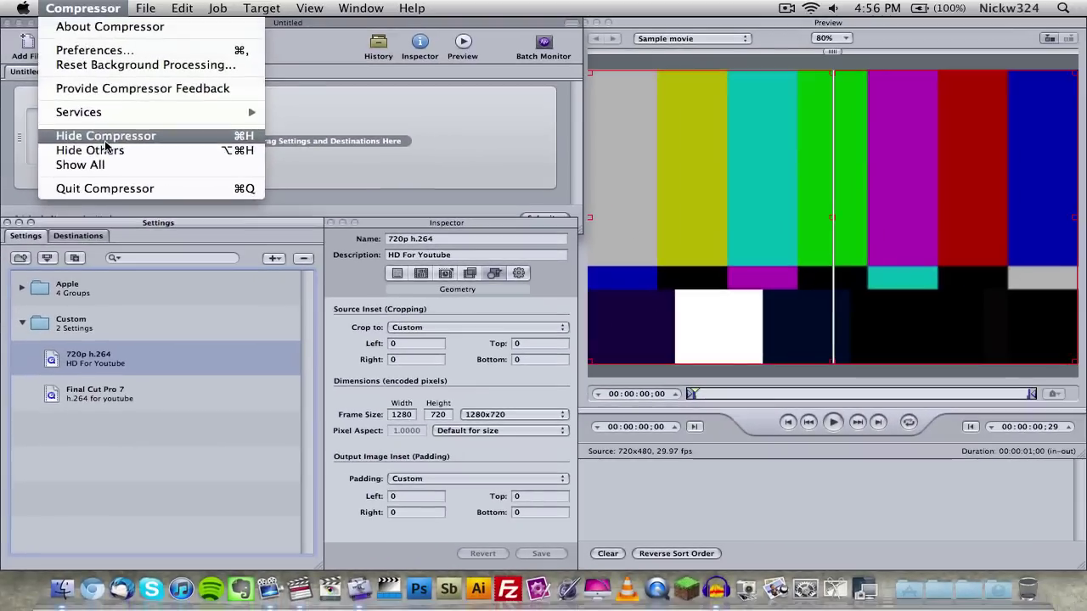
click(114, 136)
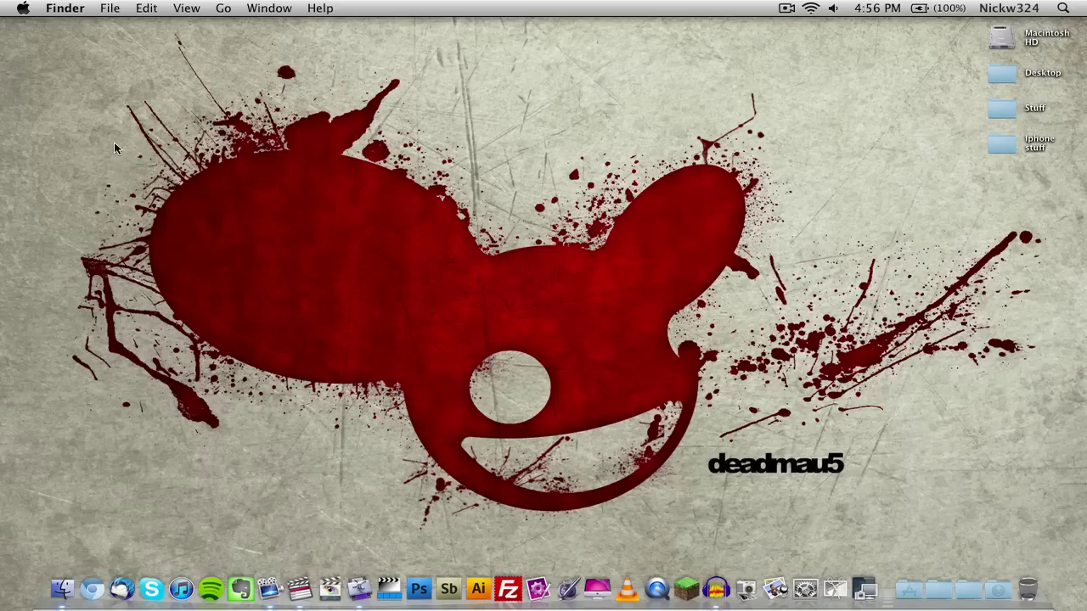
click(62, 587)
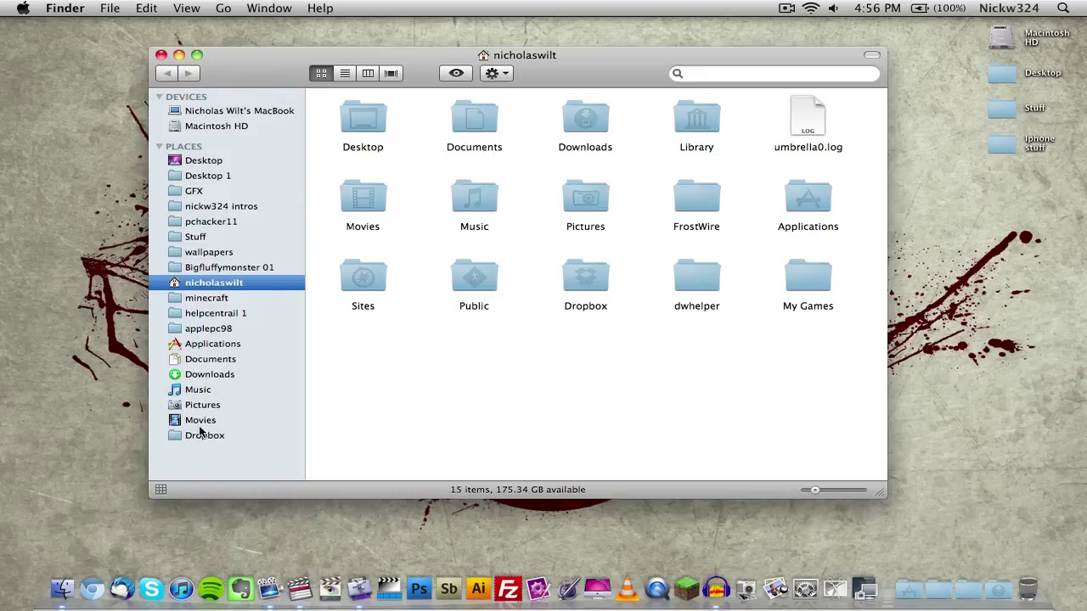
click(201, 420)
double_click(374, 280)
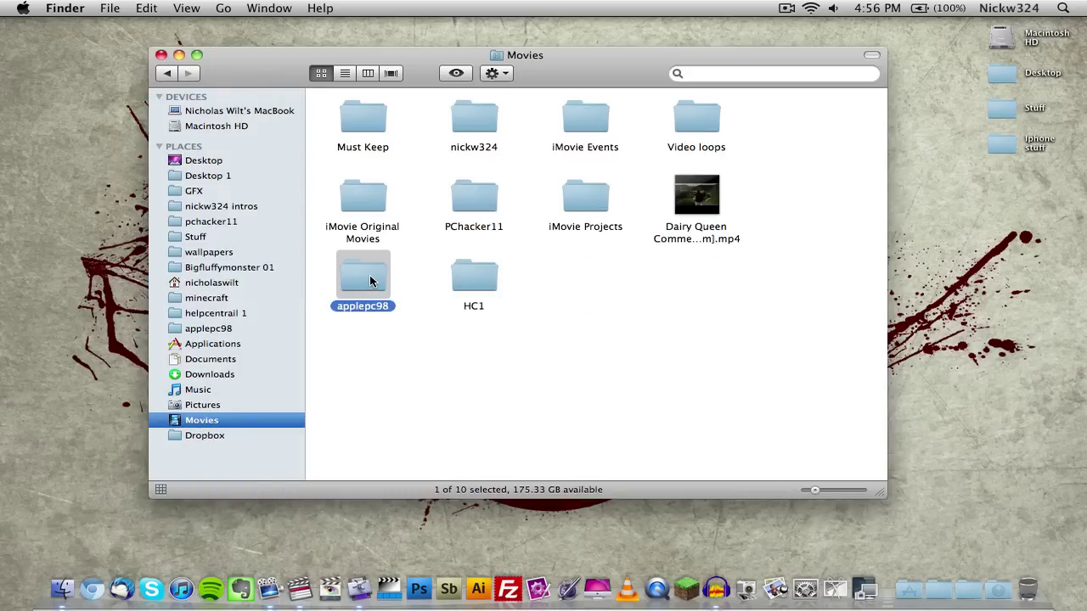
click(371, 108)
double_click(370, 115)
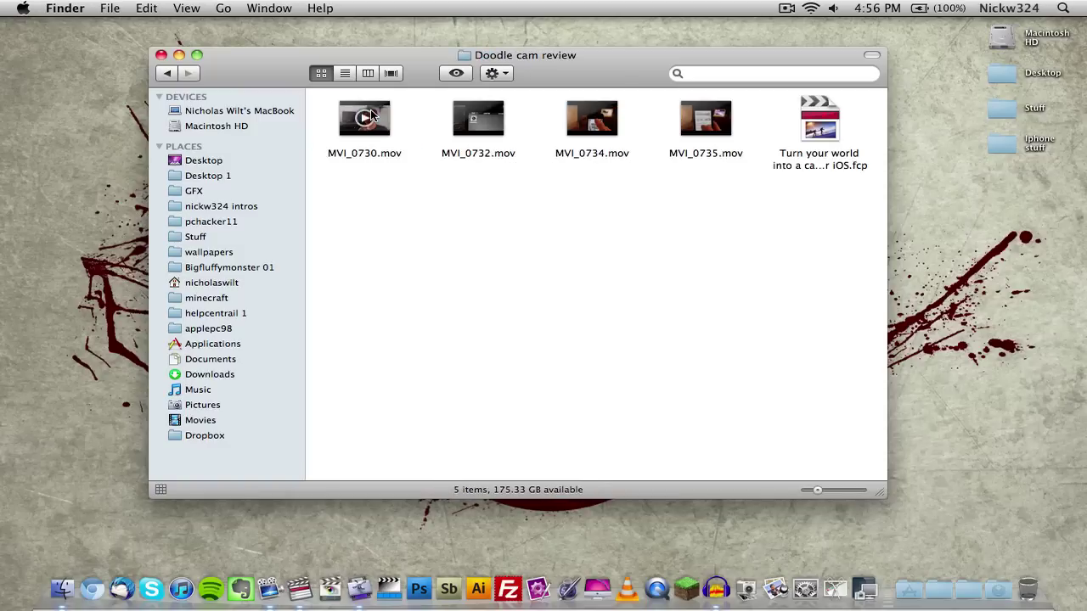
Step: Open the DoodleCam .fcp project, updating it and continuing with its offline files
double_click(807, 124)
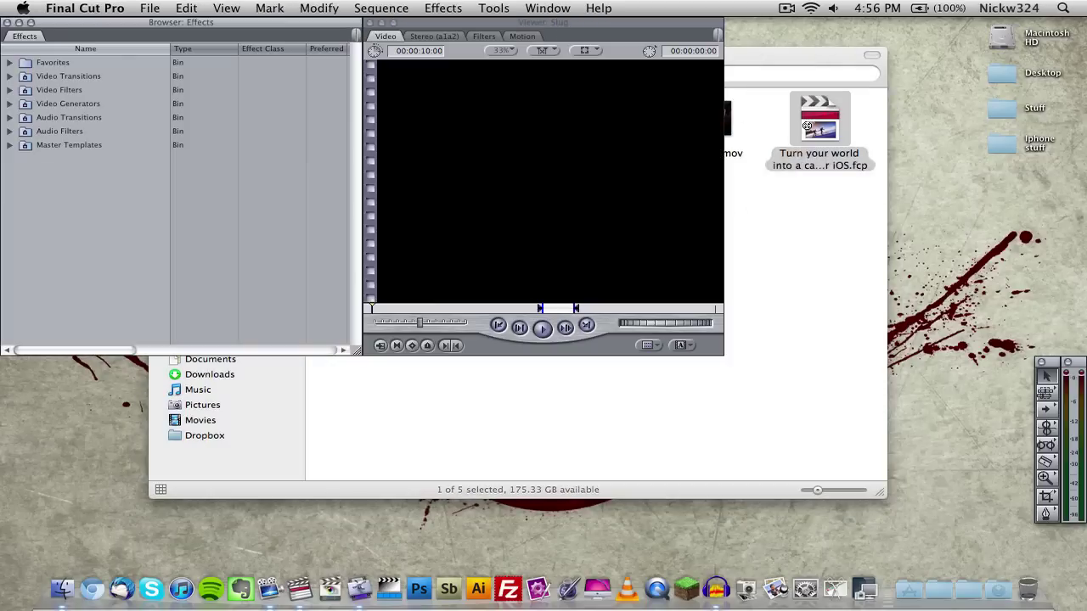
click(688, 228)
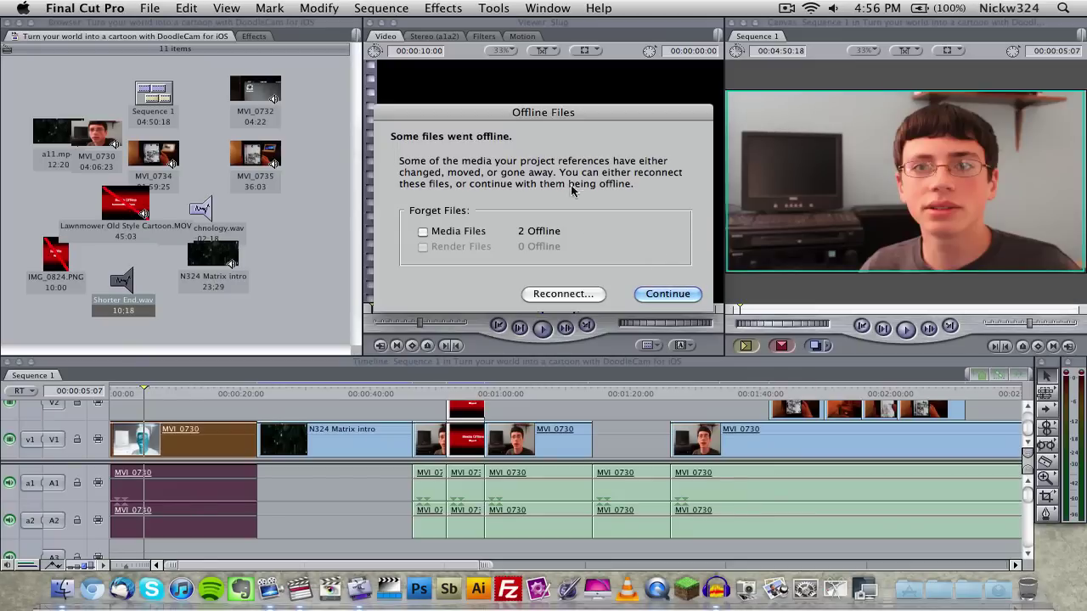
click(670, 296)
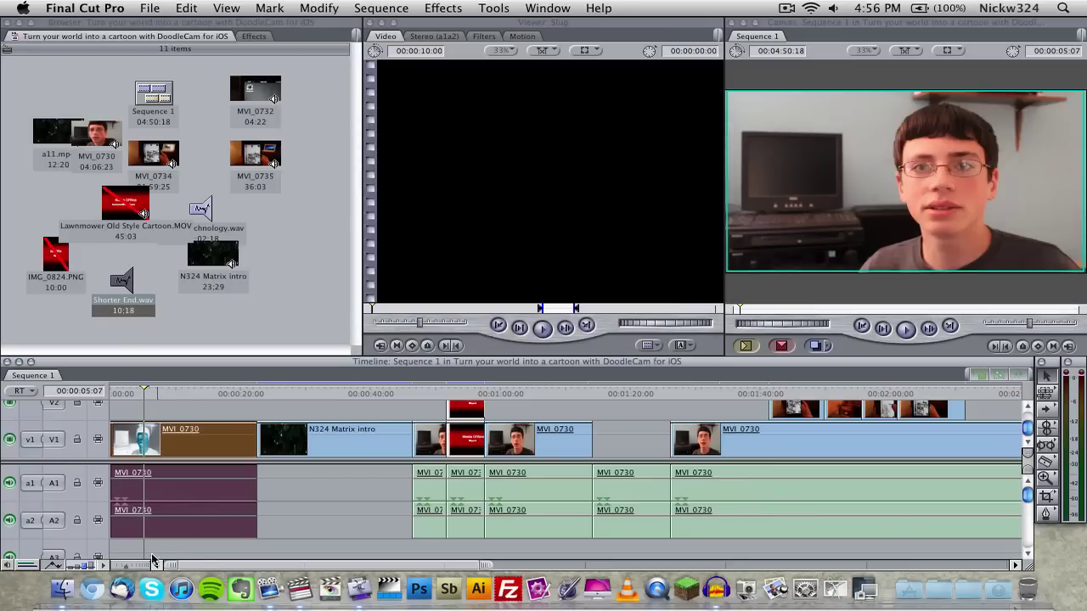
Step: Shrink the timeline tracks and play Sequence 1 from the Lets Get Started title
click(81, 566)
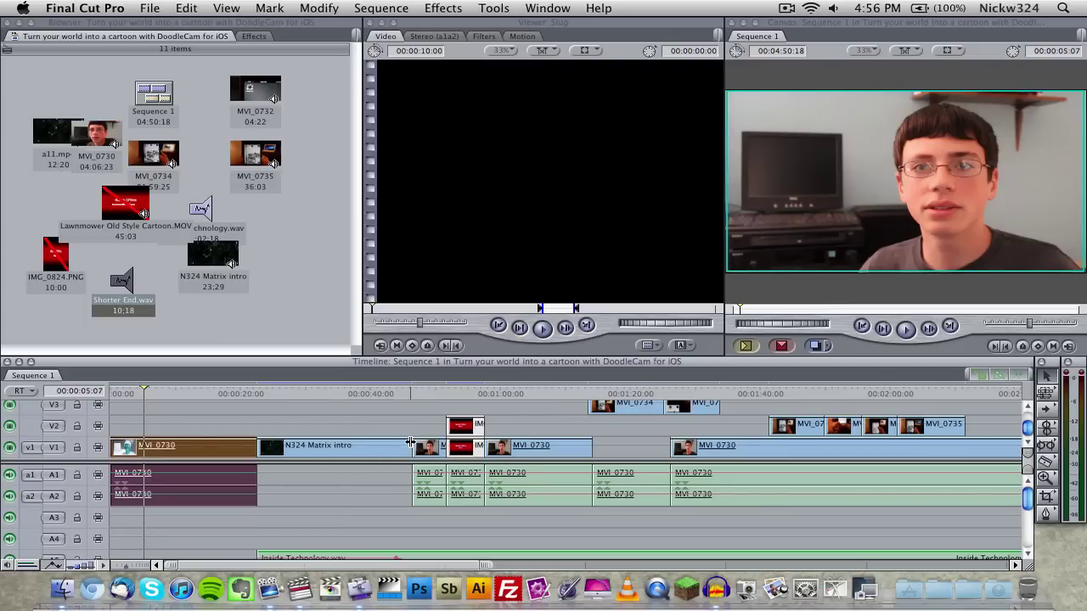
click(401, 391)
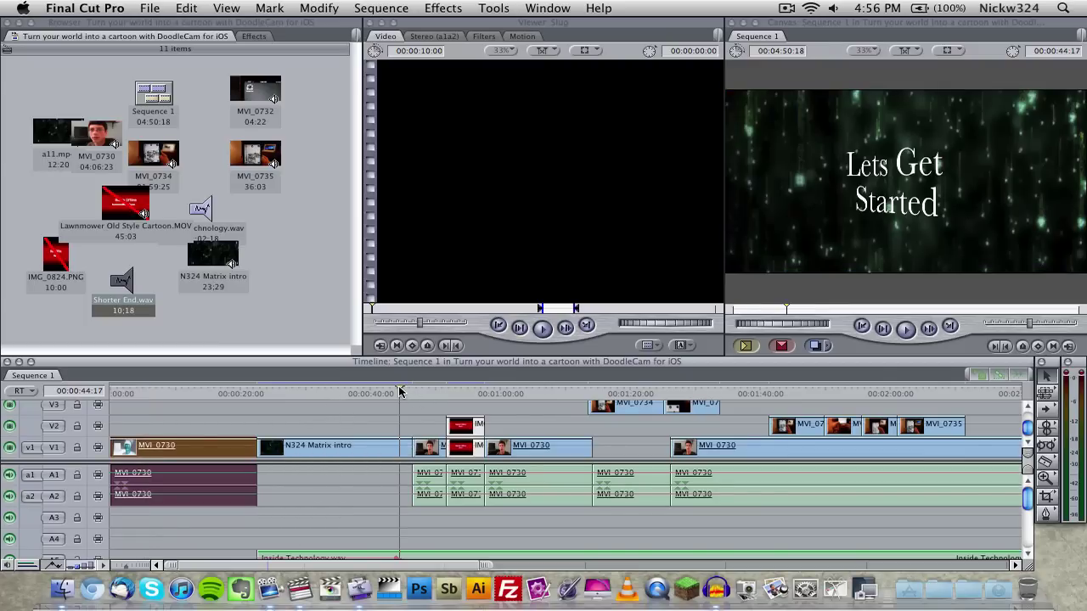
key(space)
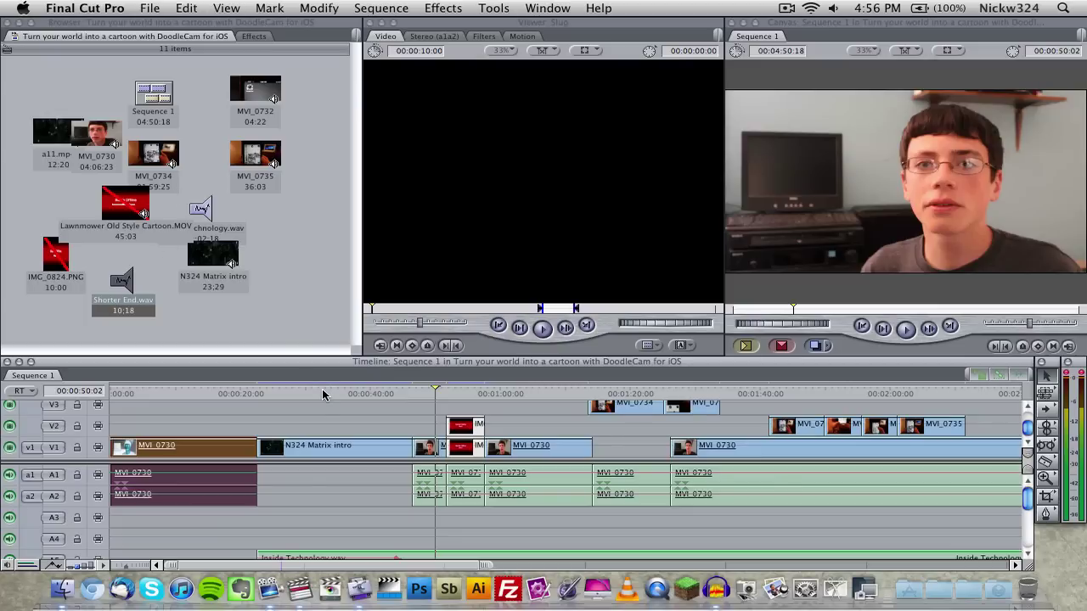
Step: Open the short MVI_0730 clip at the playhead in the Viewer
click(435, 452)
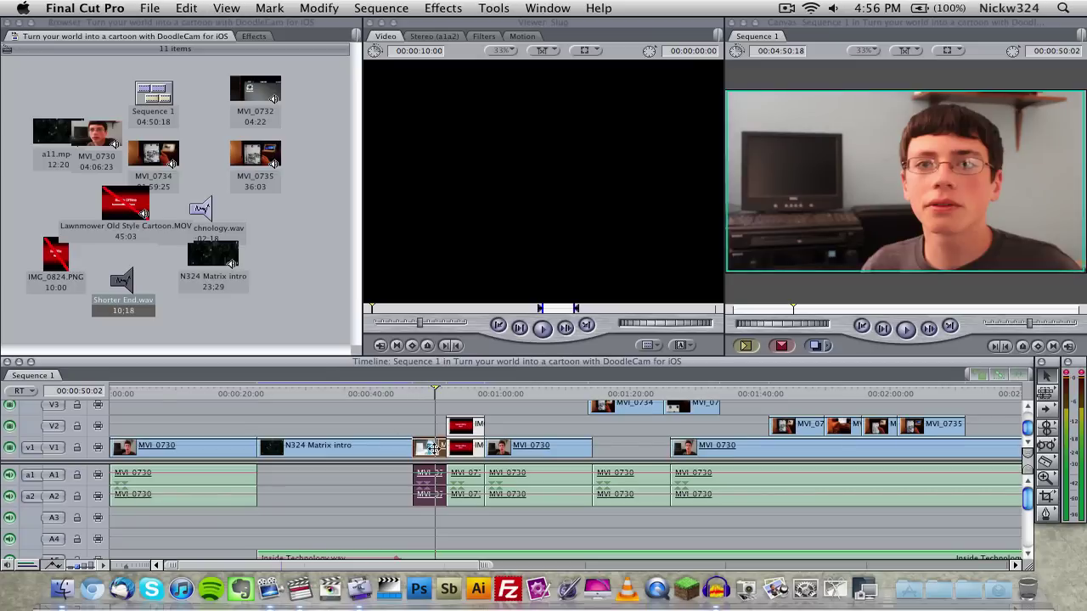
click(419, 424)
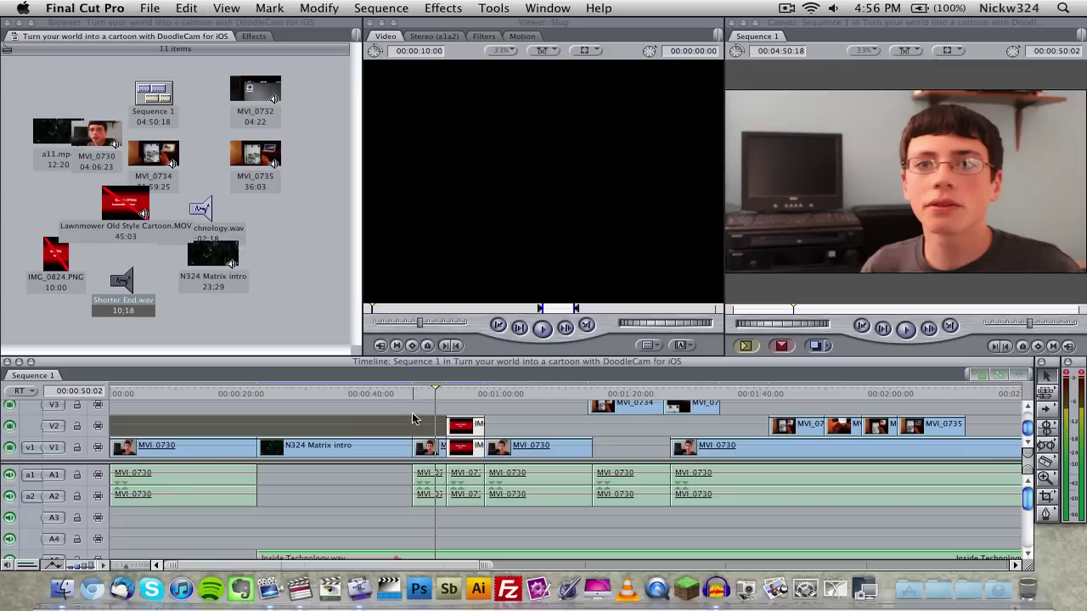
click(431, 448)
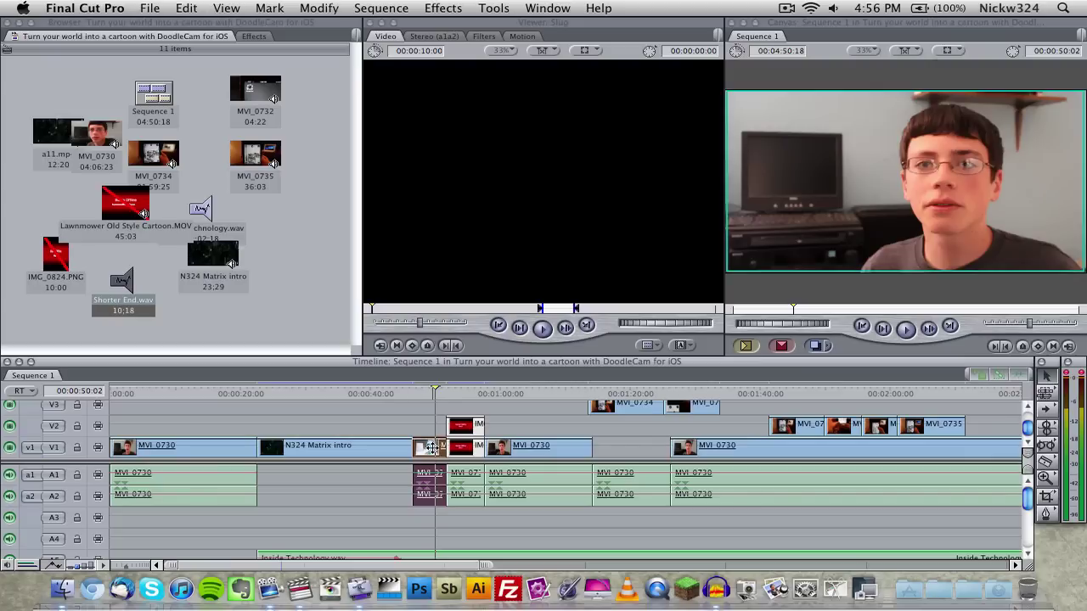
double_click(431, 448)
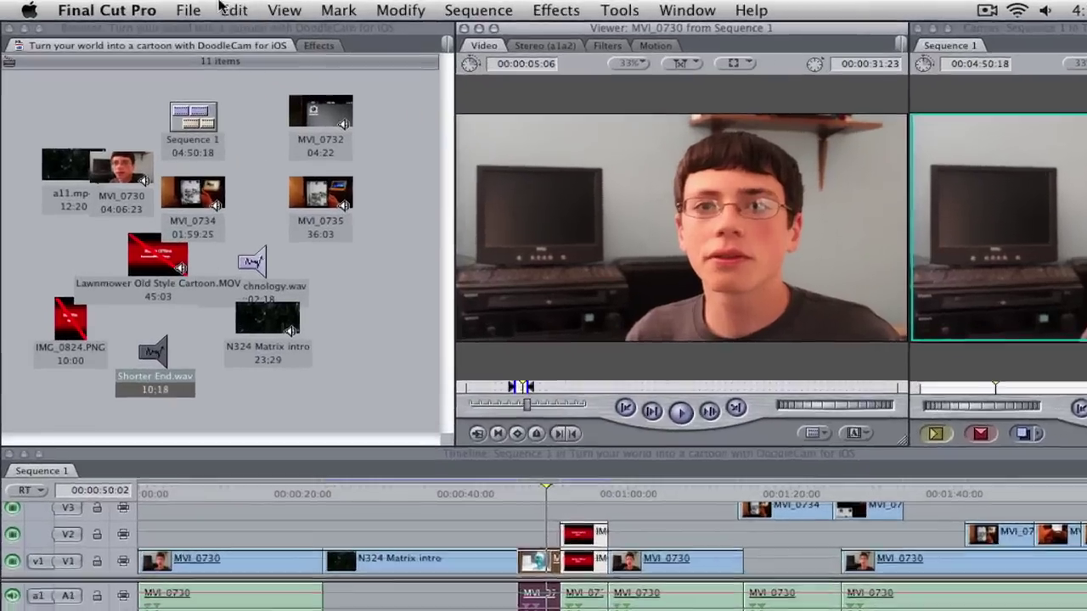
Step: Send the sequence to Compressor via File > Send To > Compressor
click(188, 11)
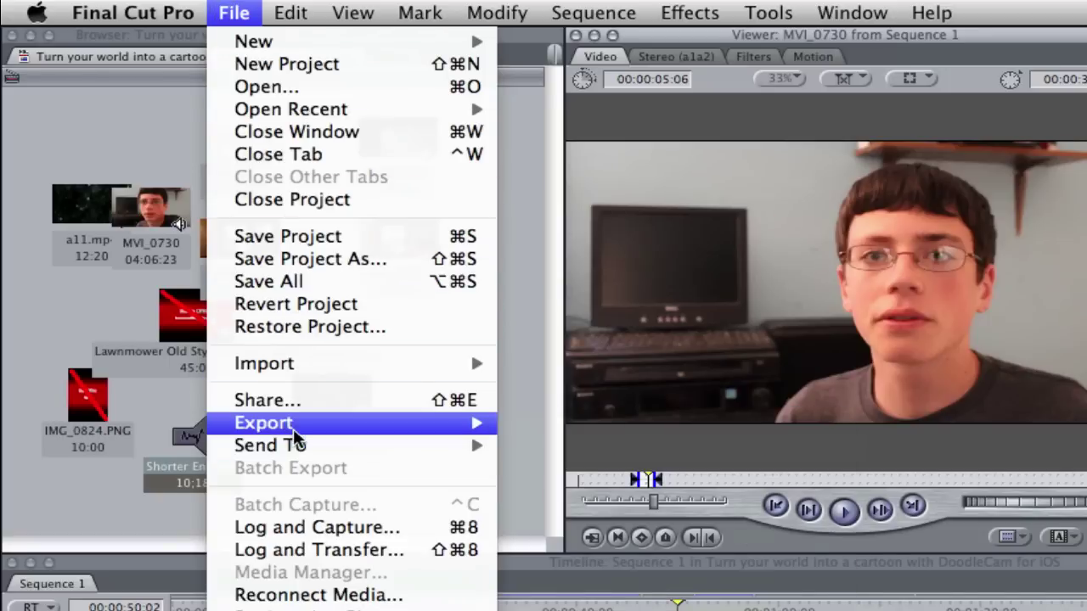
mouse_move(293, 432)
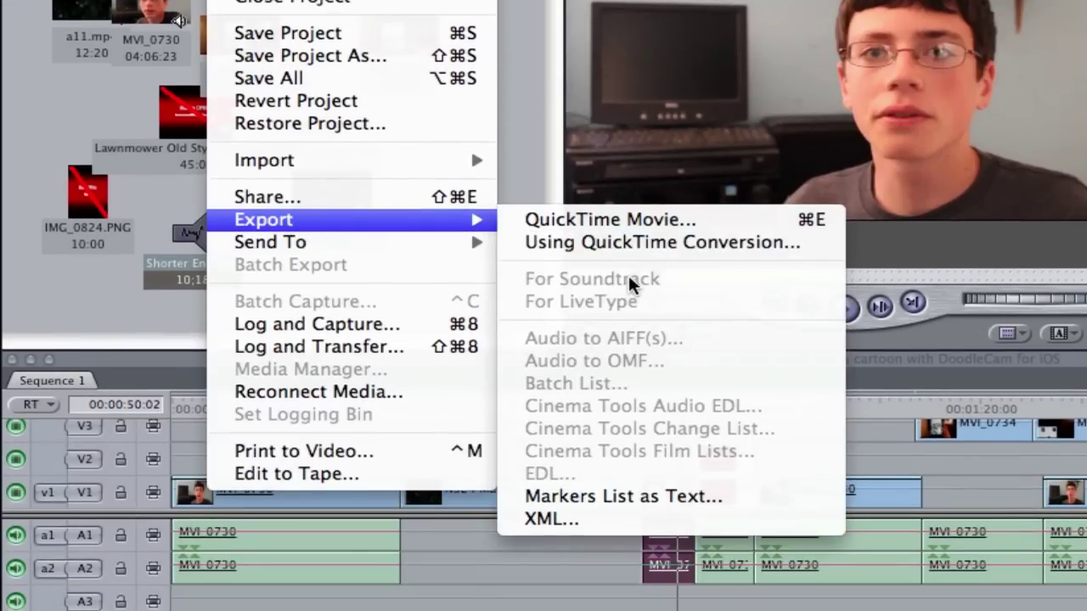
mouse_move(362, 246)
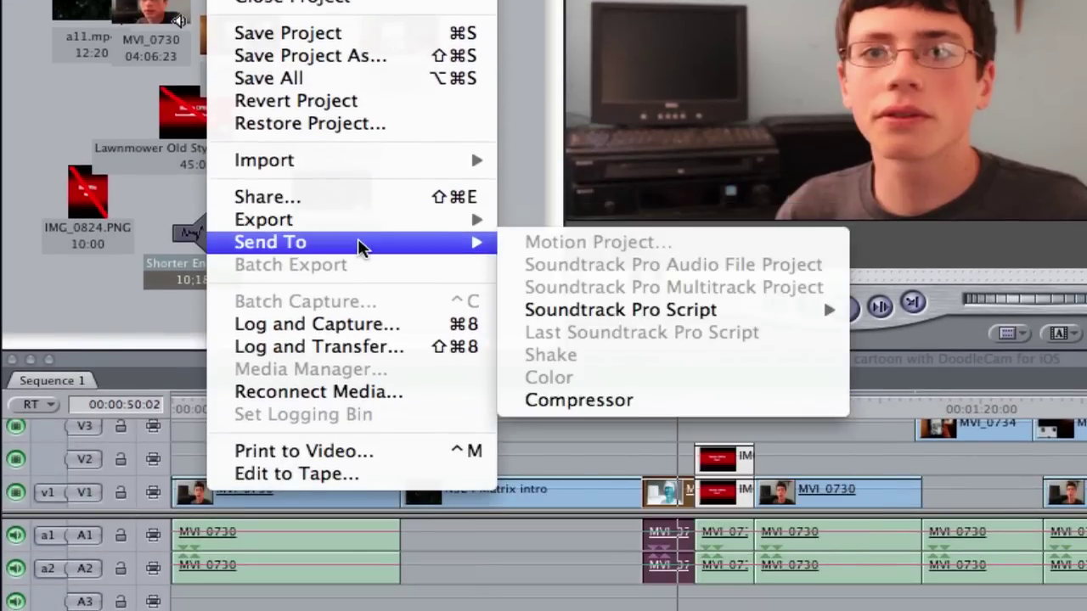
click(614, 400)
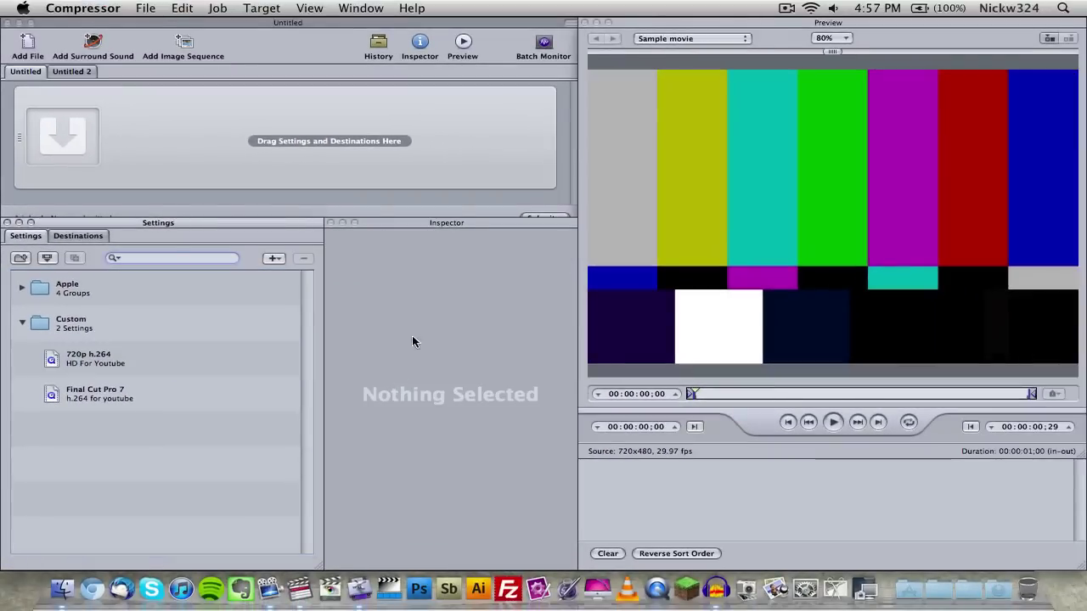
Step: In Compressor, bring the new job and Settings windows forward and select the 720p h.264 preset
click(100, 132)
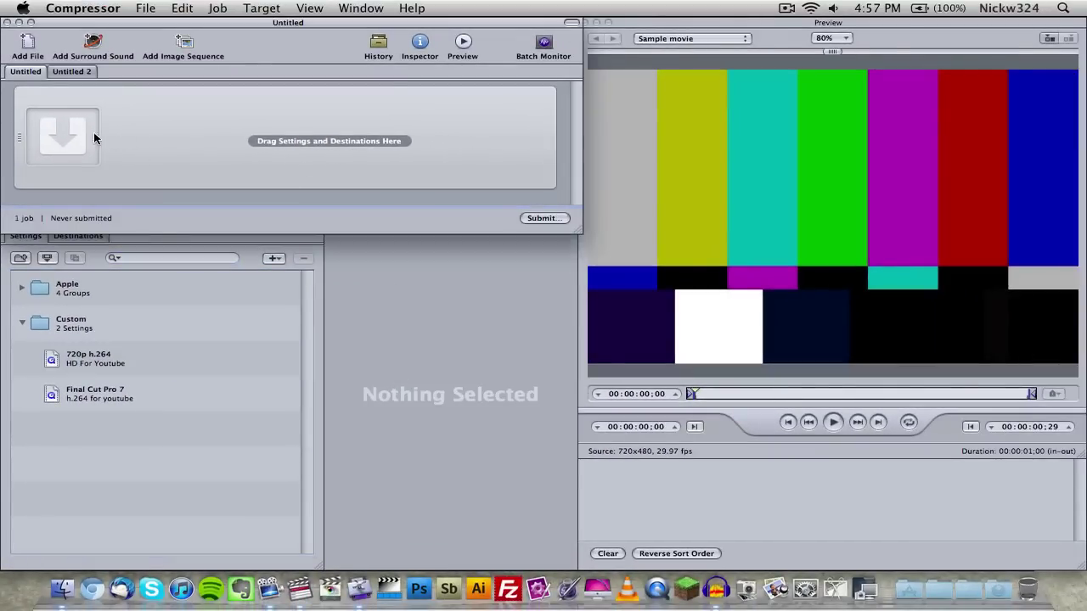
click(130, 460)
click(110, 366)
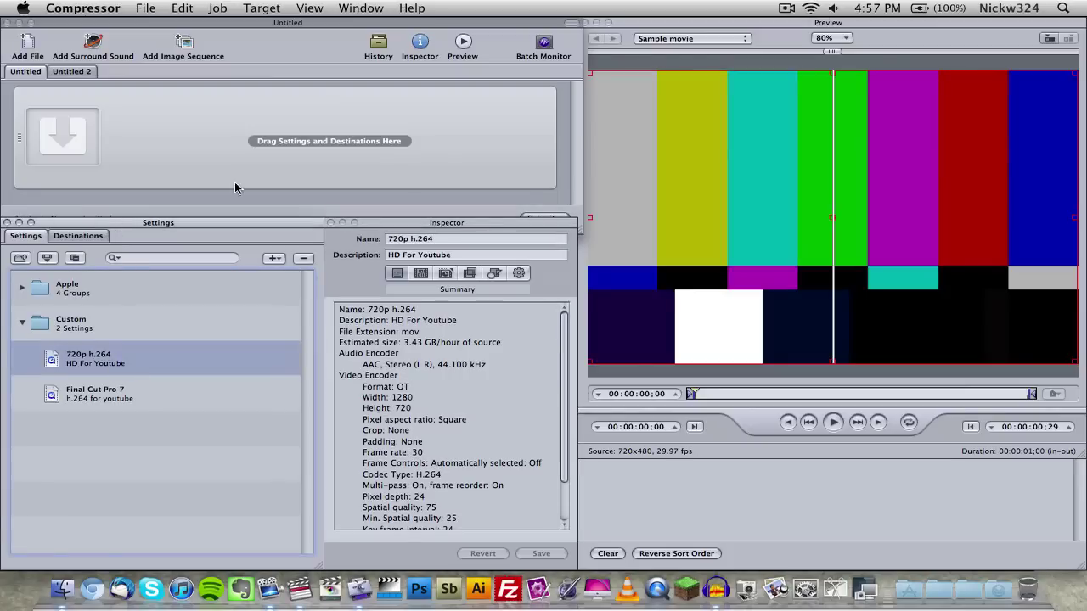
Step: Back in Final Cut Pro, send the MVI_0730 clip to Compressor
key(F9)
click(563, 80)
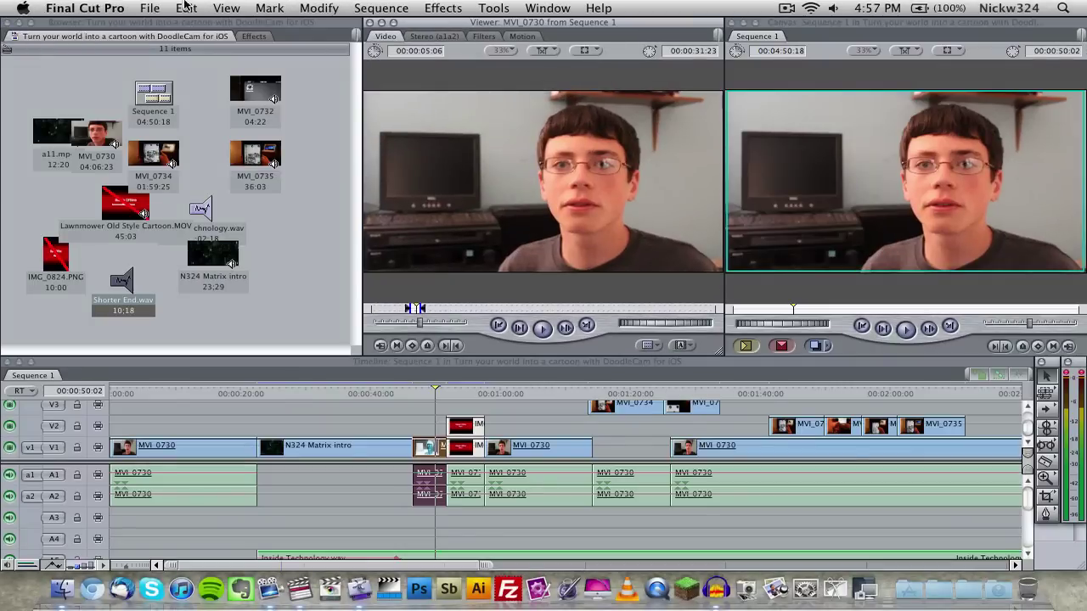
click(85, 7)
mouse_move(149, 8)
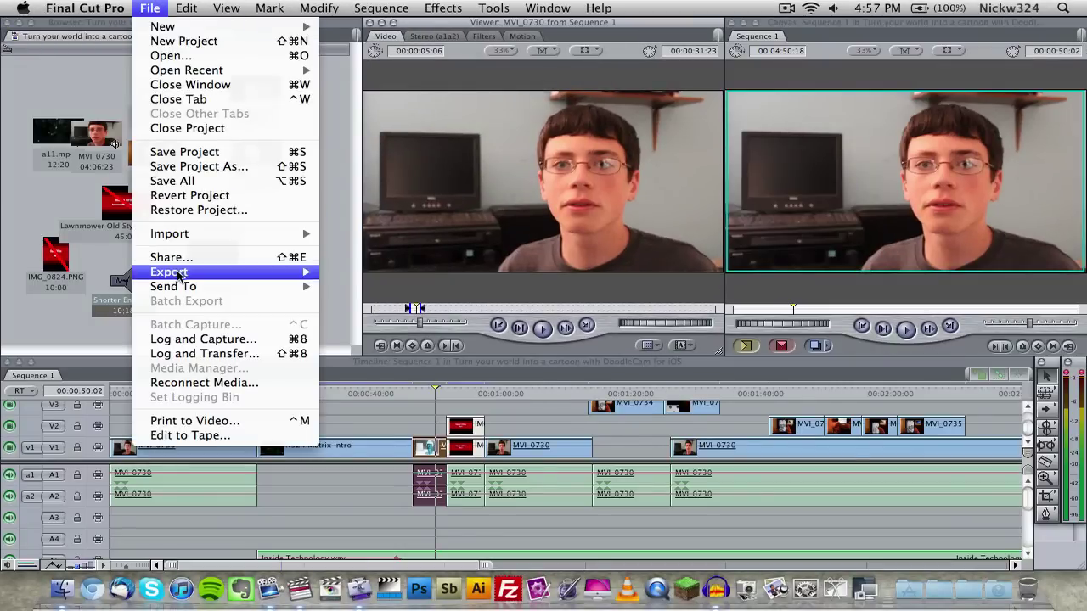
mouse_move(180, 286)
click(397, 386)
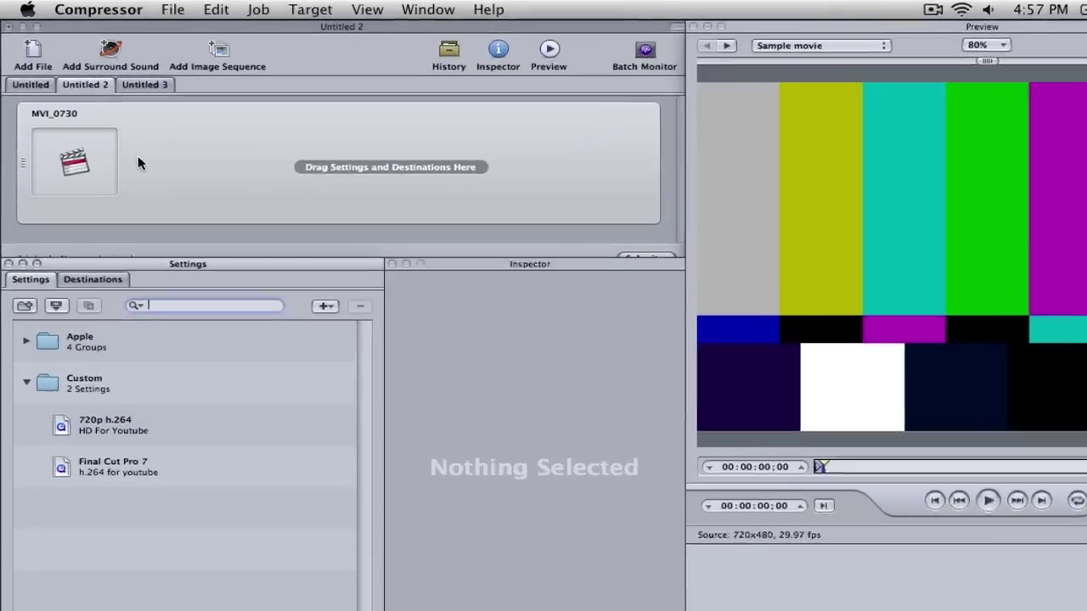
Step: Apply the Custom '720p h.264' setting to the MVI_0730 job
click(61, 133)
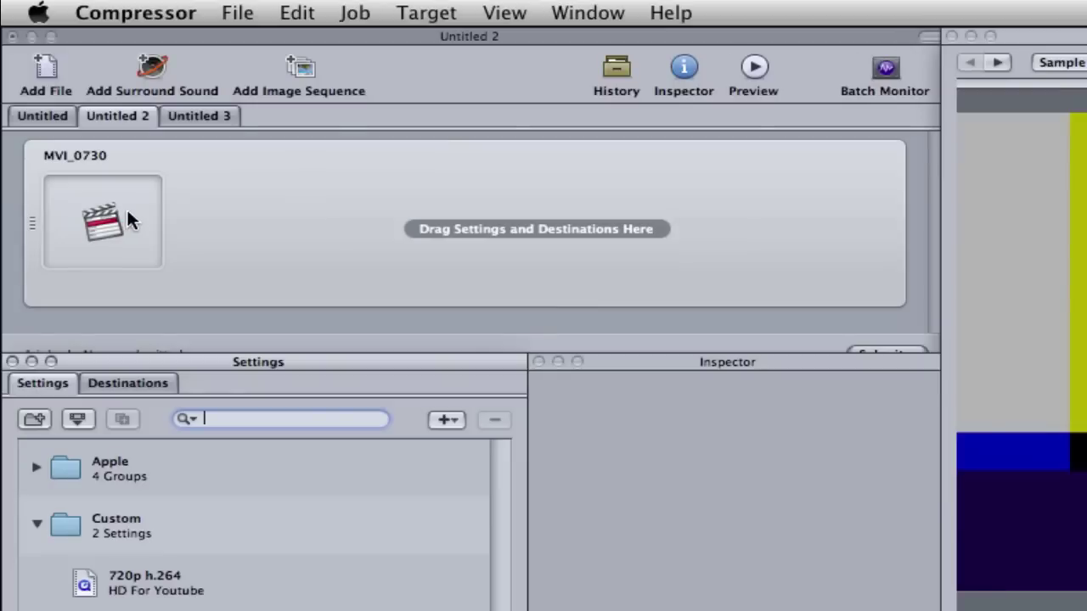
click(127, 208)
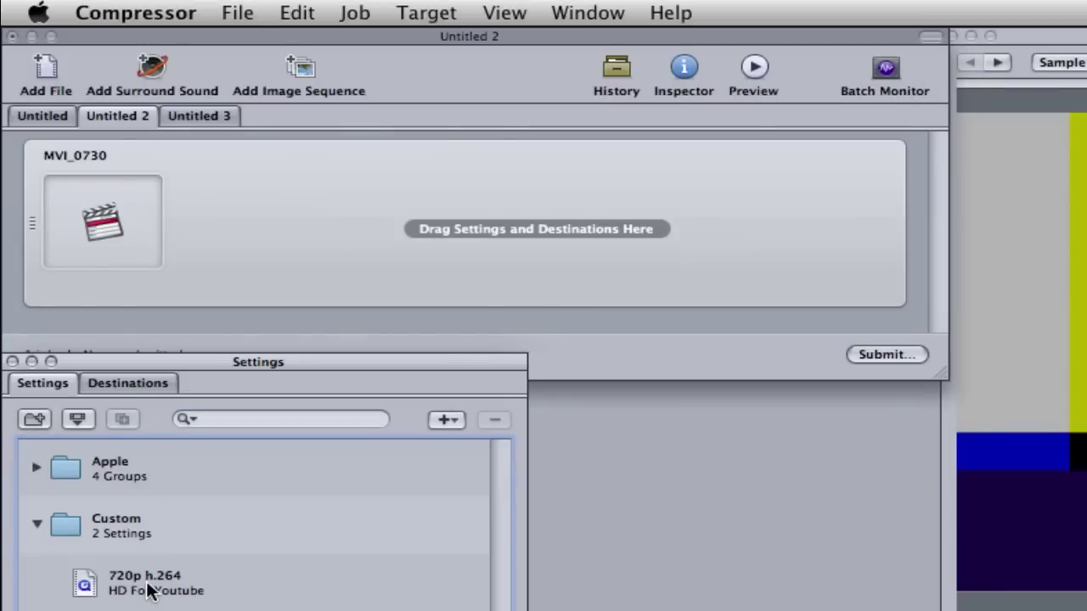
drag(144, 586, 308, 218)
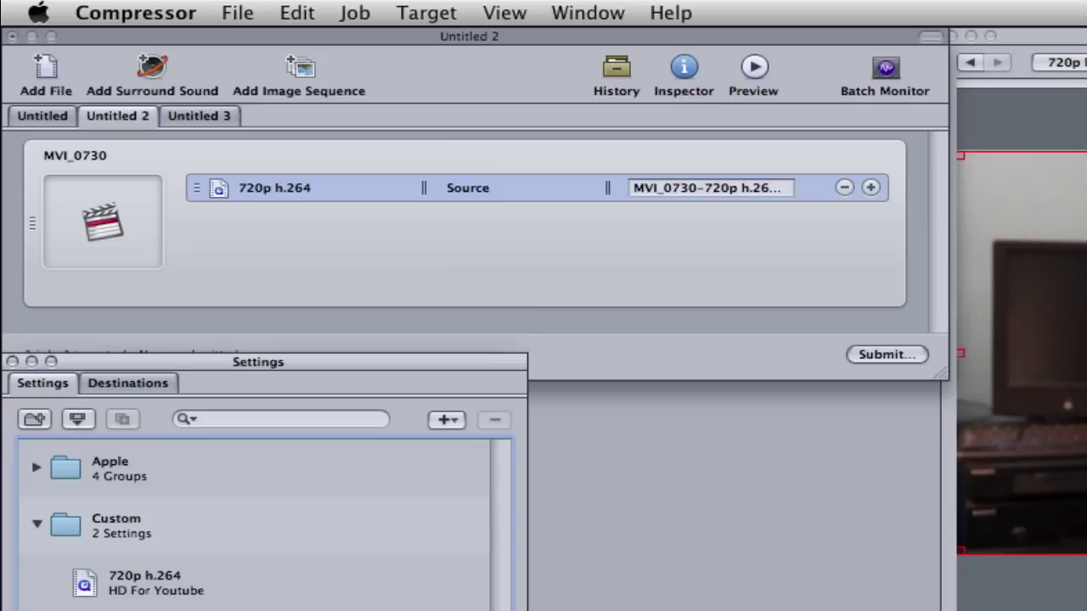
Step: Set the 720p h.264 target's output destination to the Desktop
right_click(475, 187)
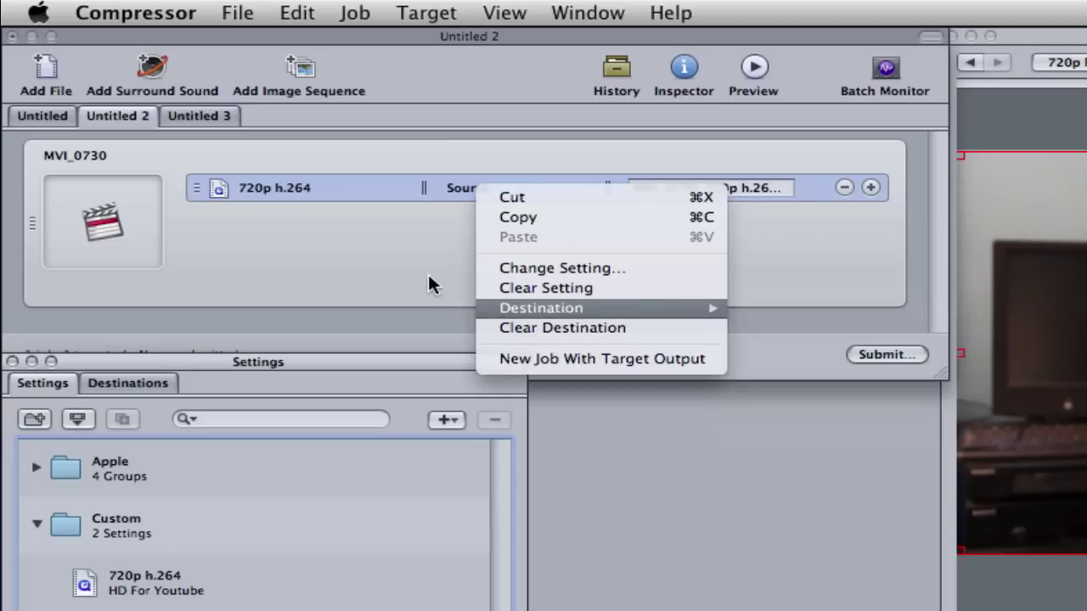
click(428, 272)
right_click(480, 194)
mouse_move(556, 318)
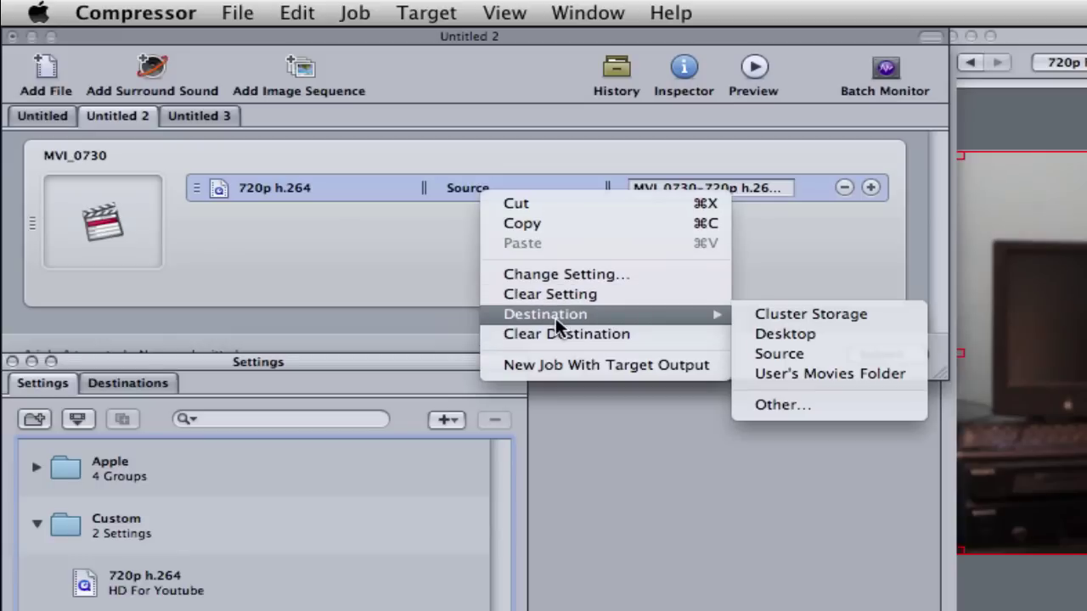
click(793, 333)
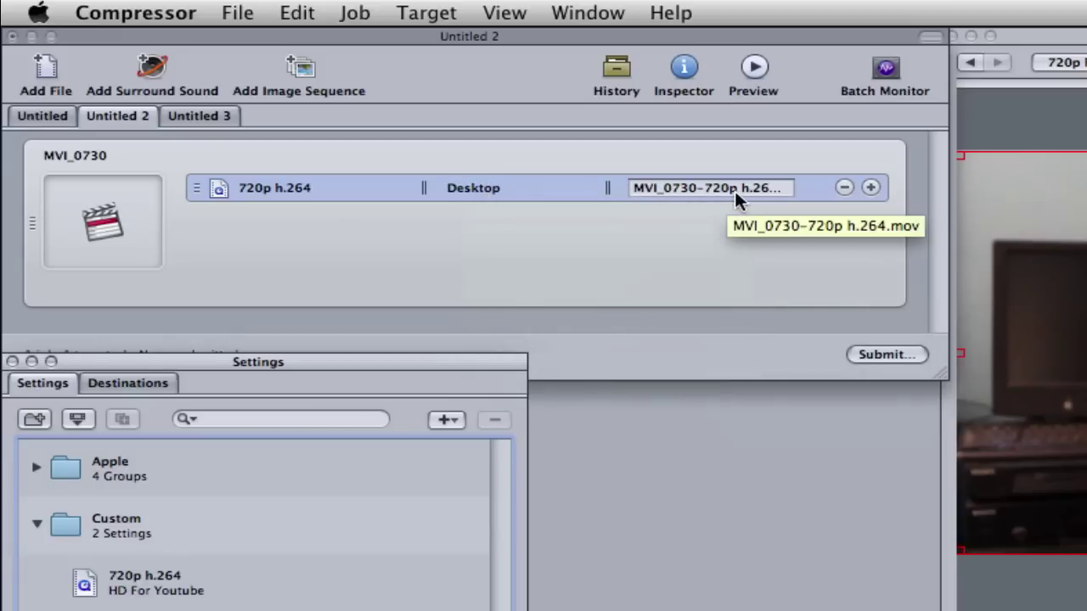
Step: Submit the Untitled 2 batch holding the MVI_0730 job, keeping This Computer as the cluster
click(212, 114)
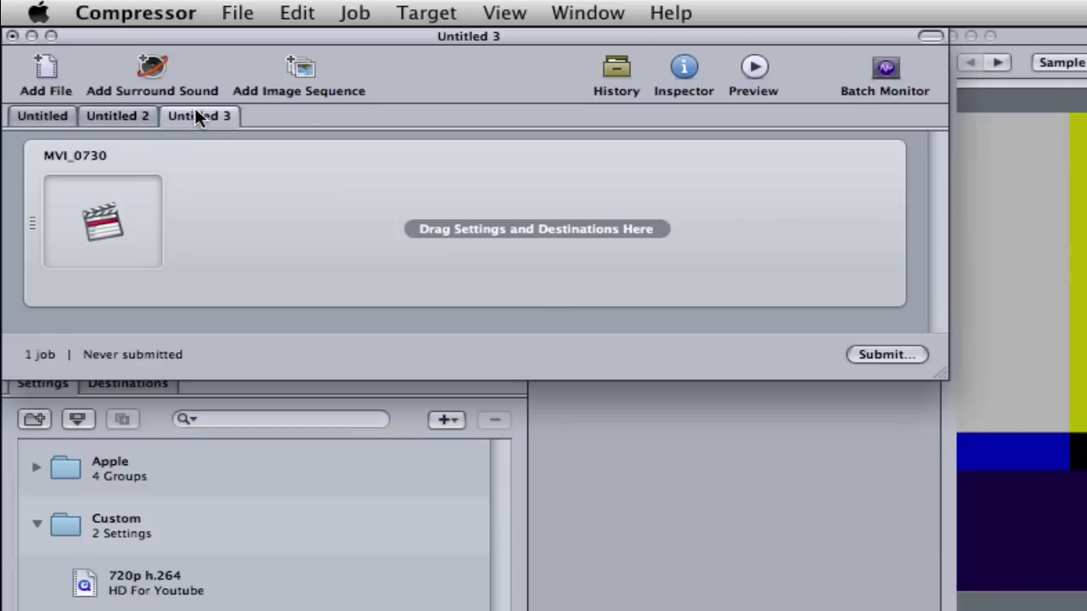
click(120, 117)
click(47, 116)
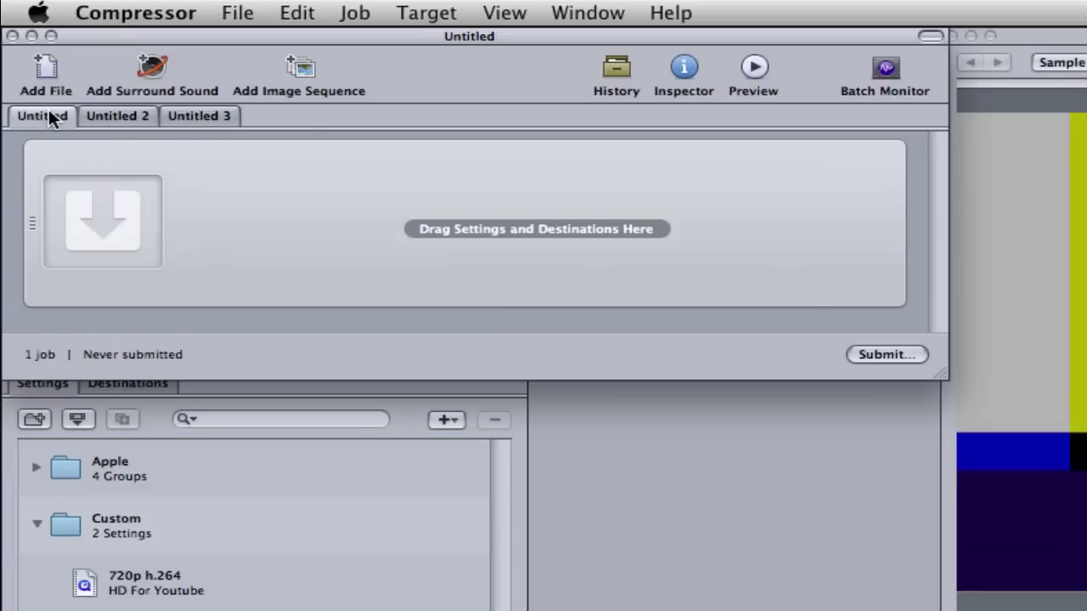
click(93, 117)
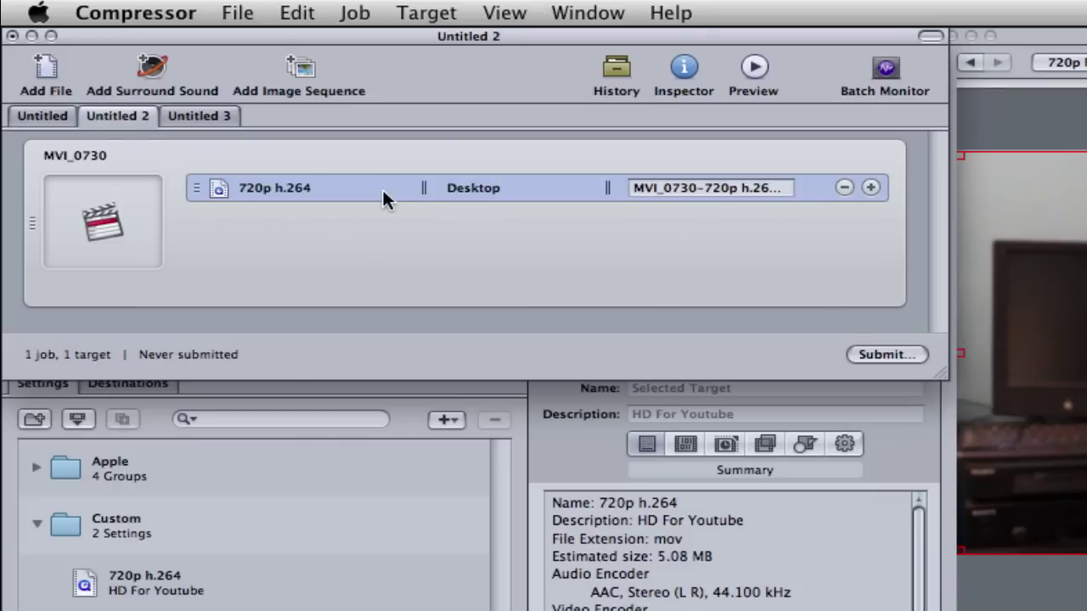
click(898, 352)
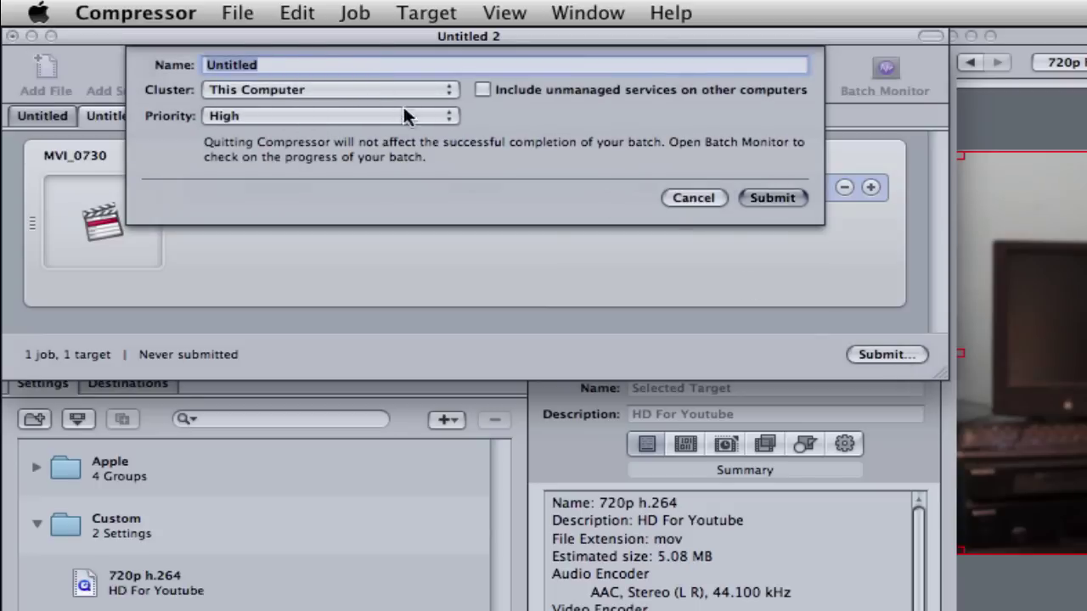
click(287, 94)
click(239, 89)
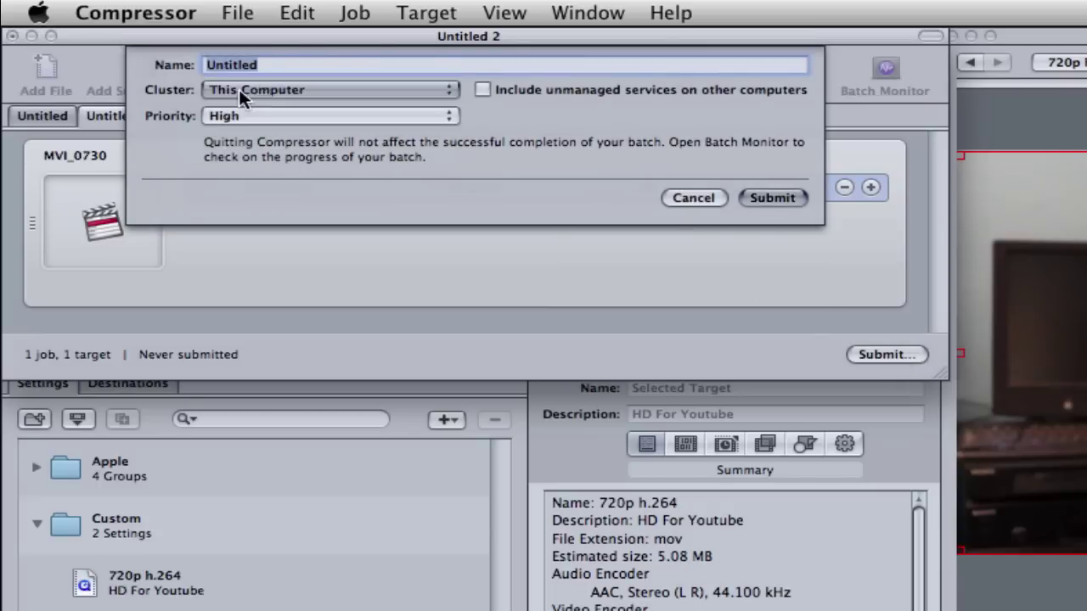
click(778, 198)
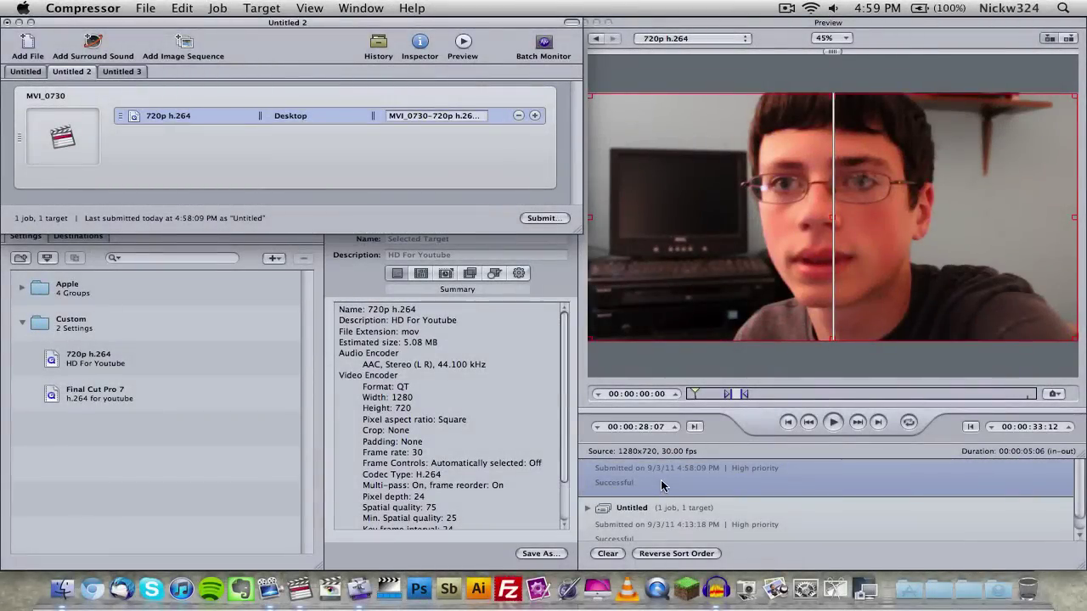
Step: Quit Compressor, discarding the unsaved batch changes
click(60, 7)
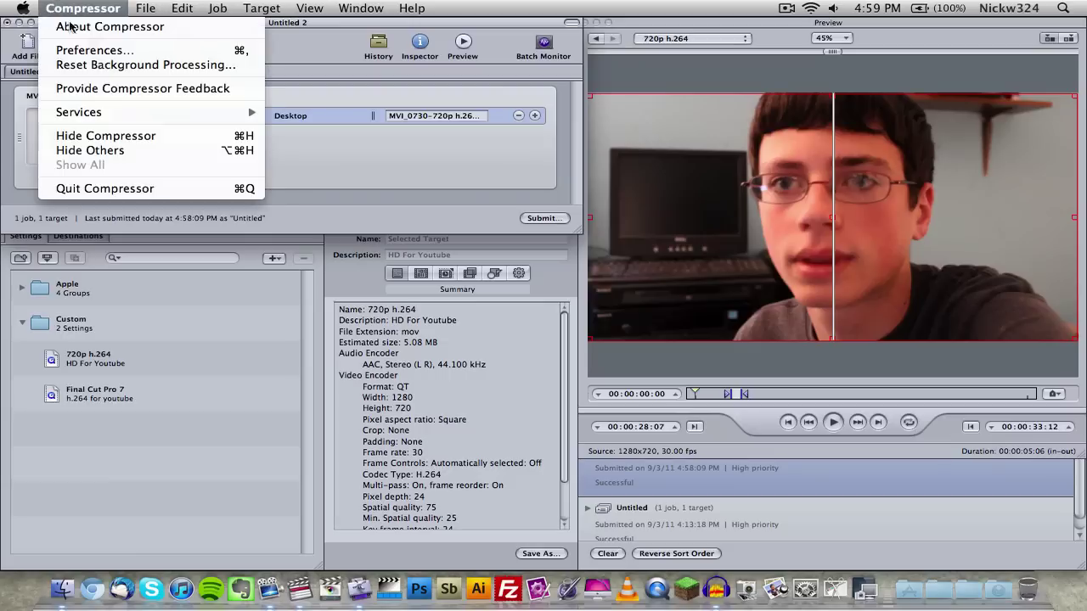
click(125, 189)
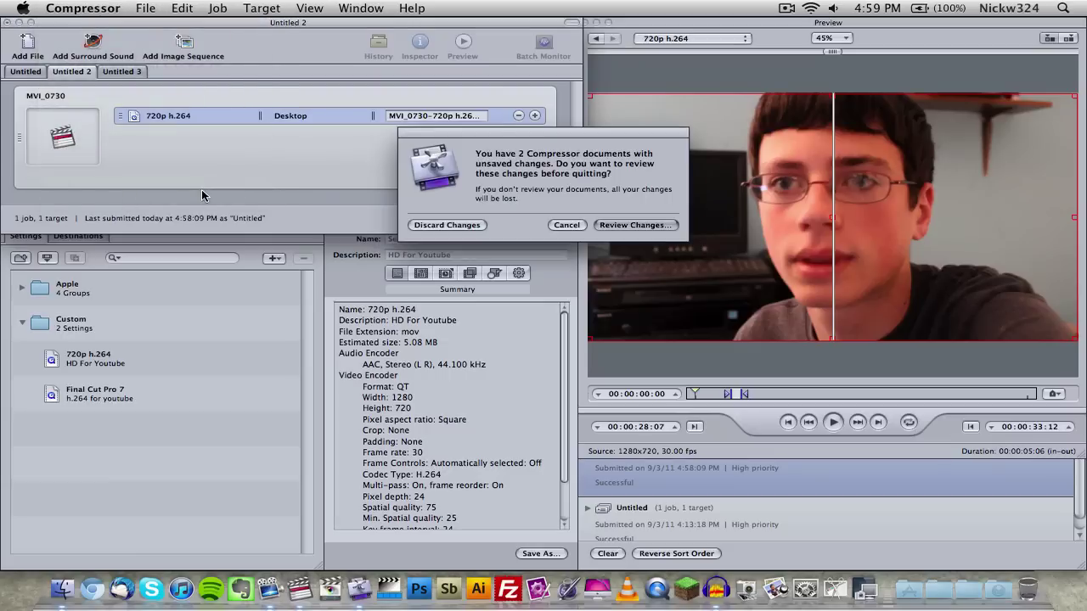
click(453, 226)
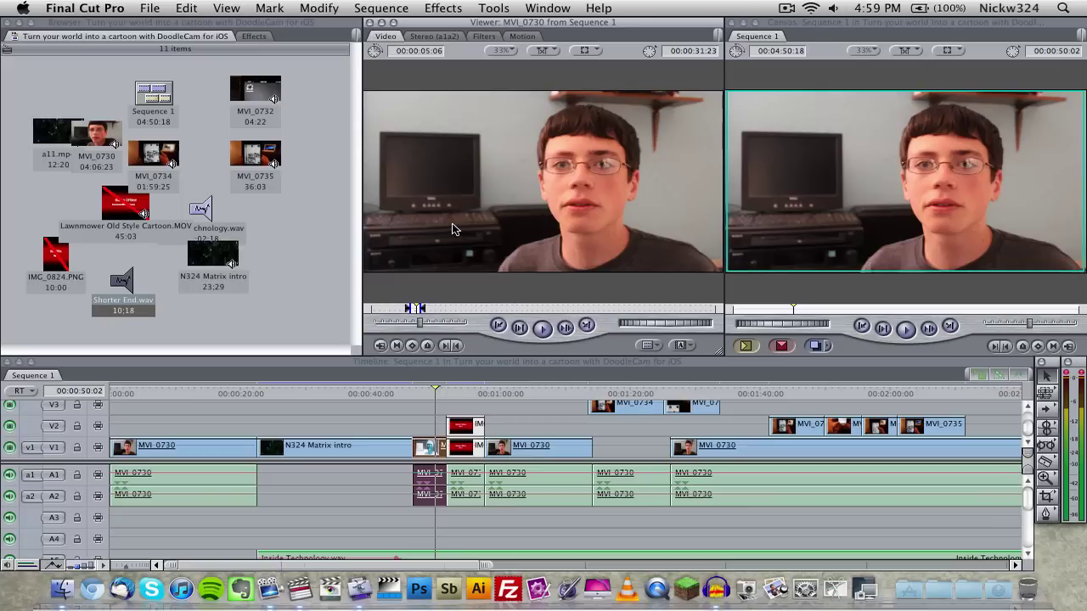
Step: Quit Final Cut Pro without saving the project changes
click(301, 70)
click(85, 8)
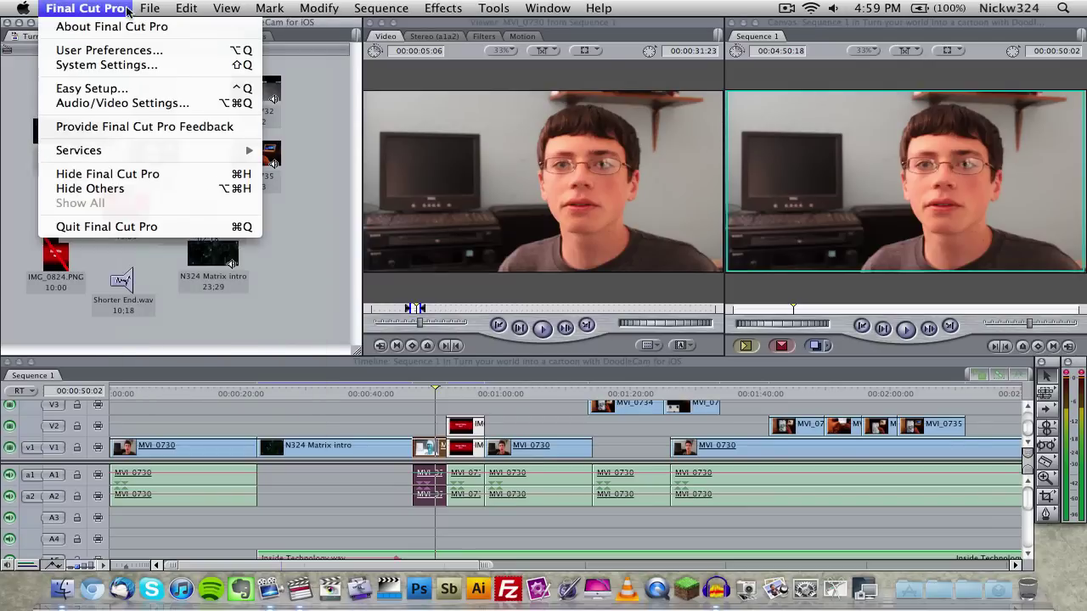
click(157, 233)
click(603, 215)
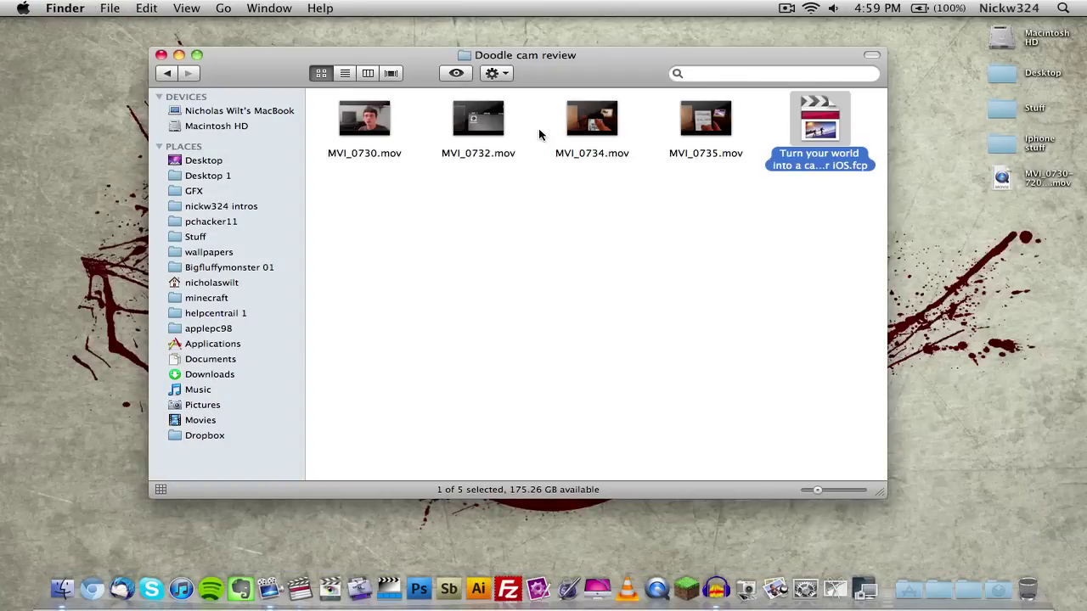
Step: Close the Doodle cam review folder and open MVI_0730-720p h.264.mov in QuickTime Player
click(161, 54)
click(1035, 176)
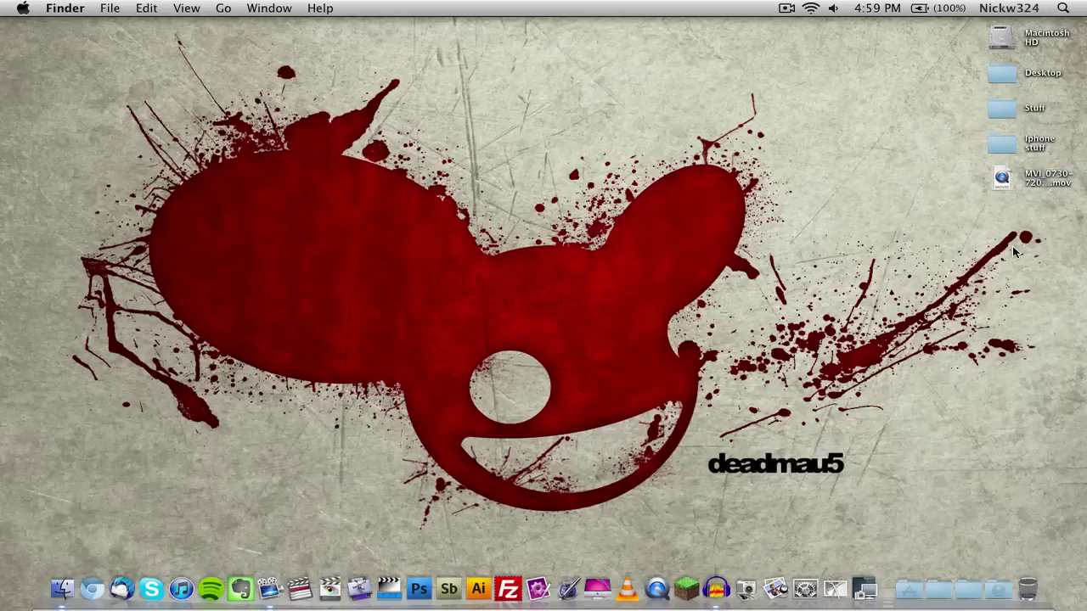
right_click(1037, 185)
double_click(1049, 180)
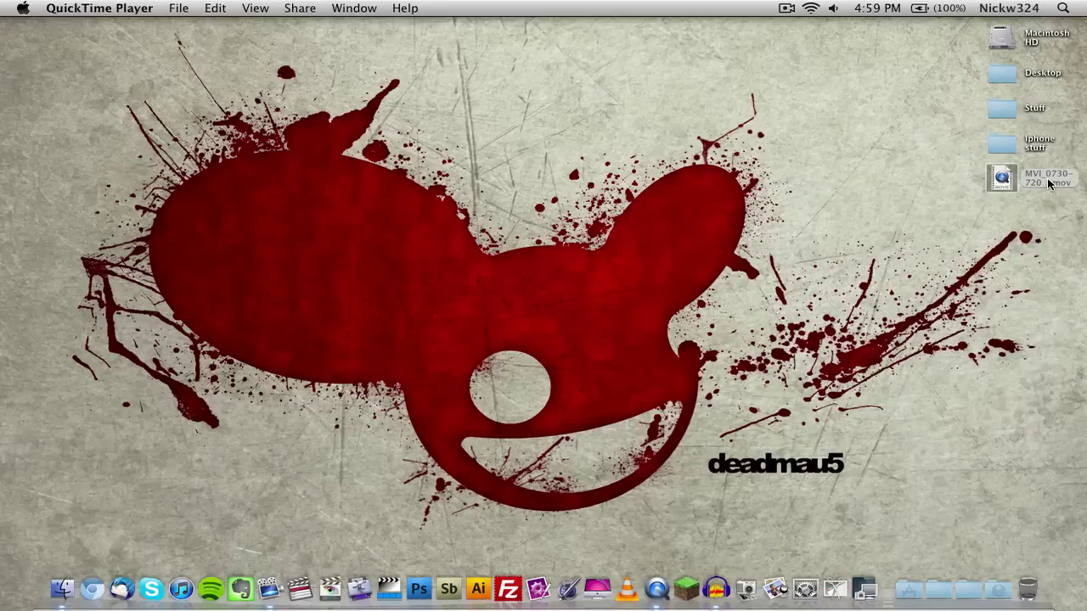
Step: Play the exported movie, stop playback, and close its window
key(space)
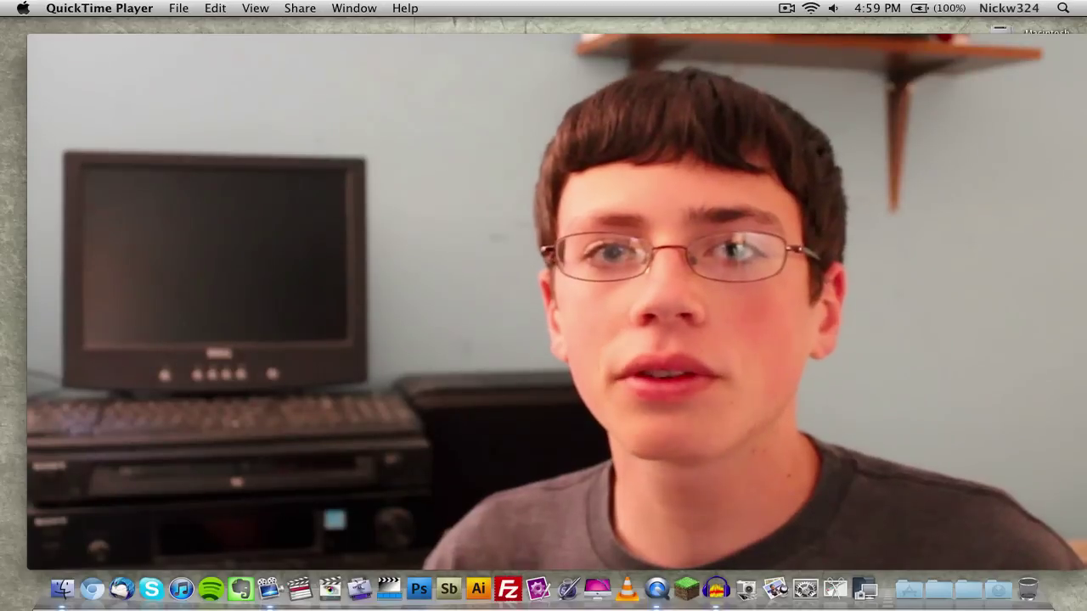
key(space)
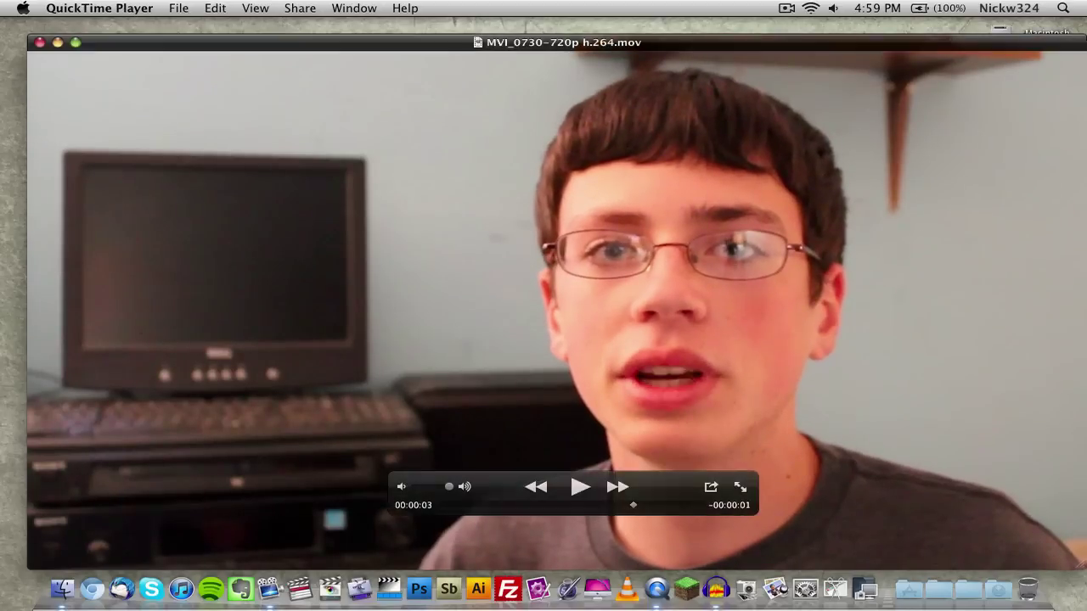
click(44, 41)
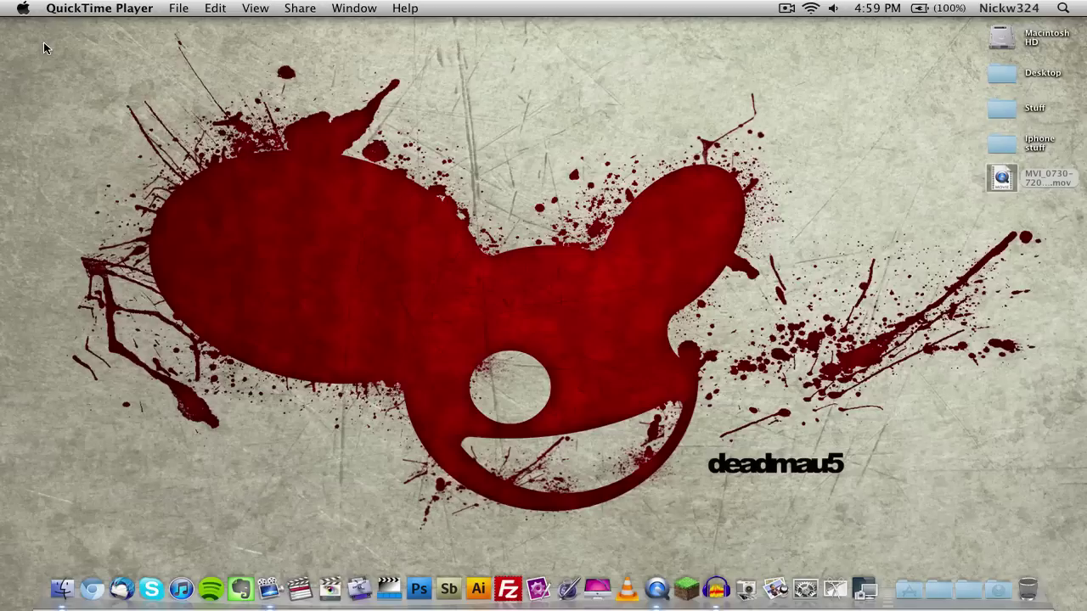
right_click(1055, 179)
click(867, 244)
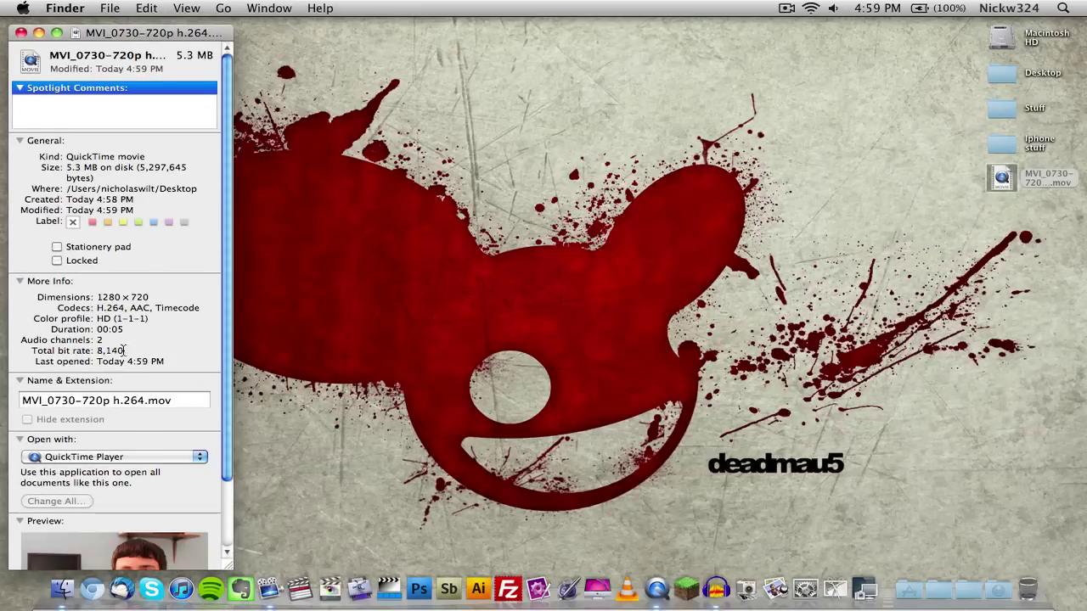
scroll(119, 408, down, 5)
scroll(119, 407, up, 5)
click(21, 33)
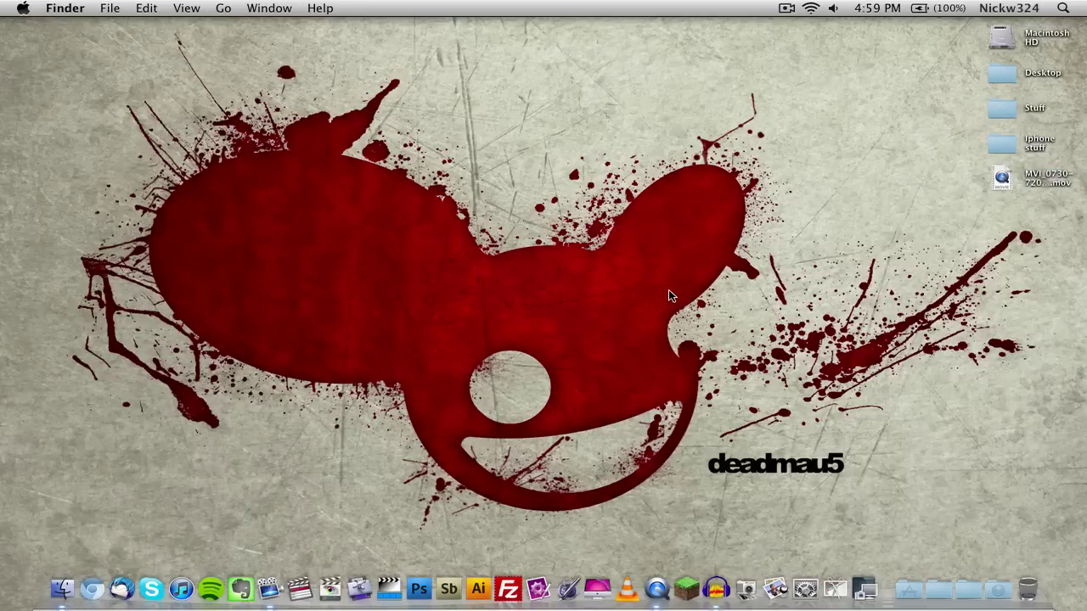